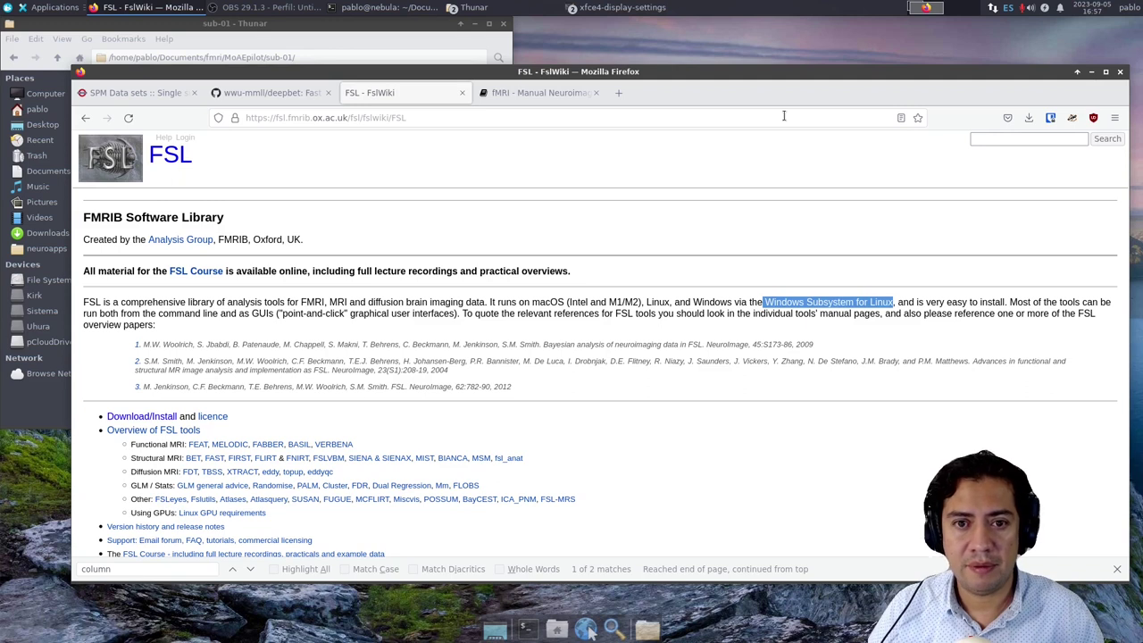
# - Minimize the browser and change the terminal's working directory to MoAEpilot
pyautogui.click(1091, 71)
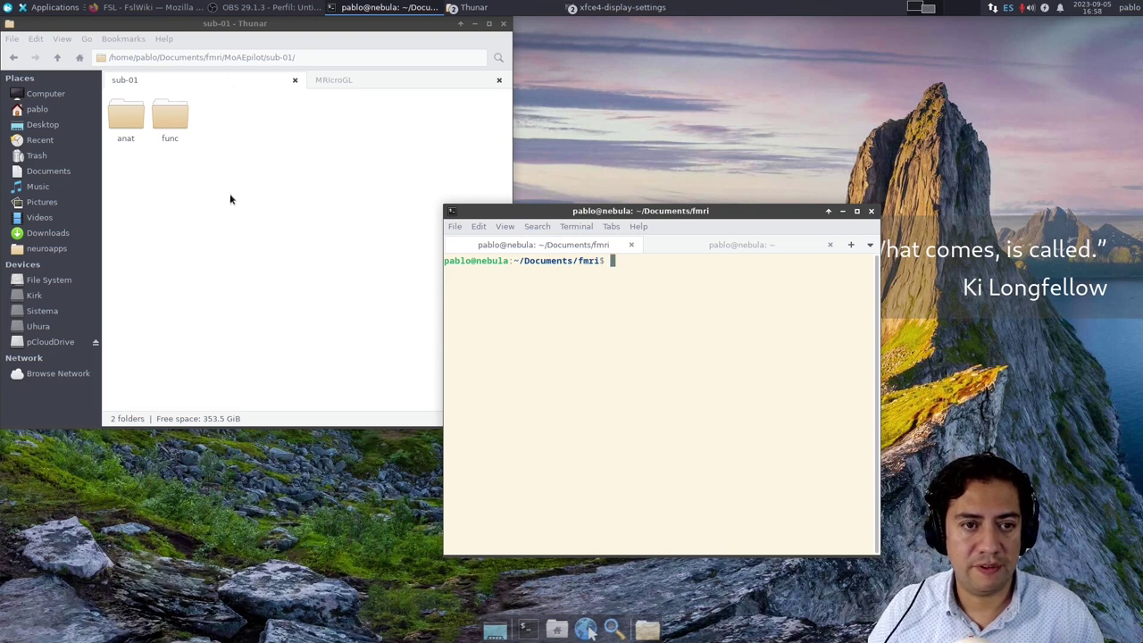
pyautogui.write('cd MoAEpilot/')
pyautogui.press('Return')
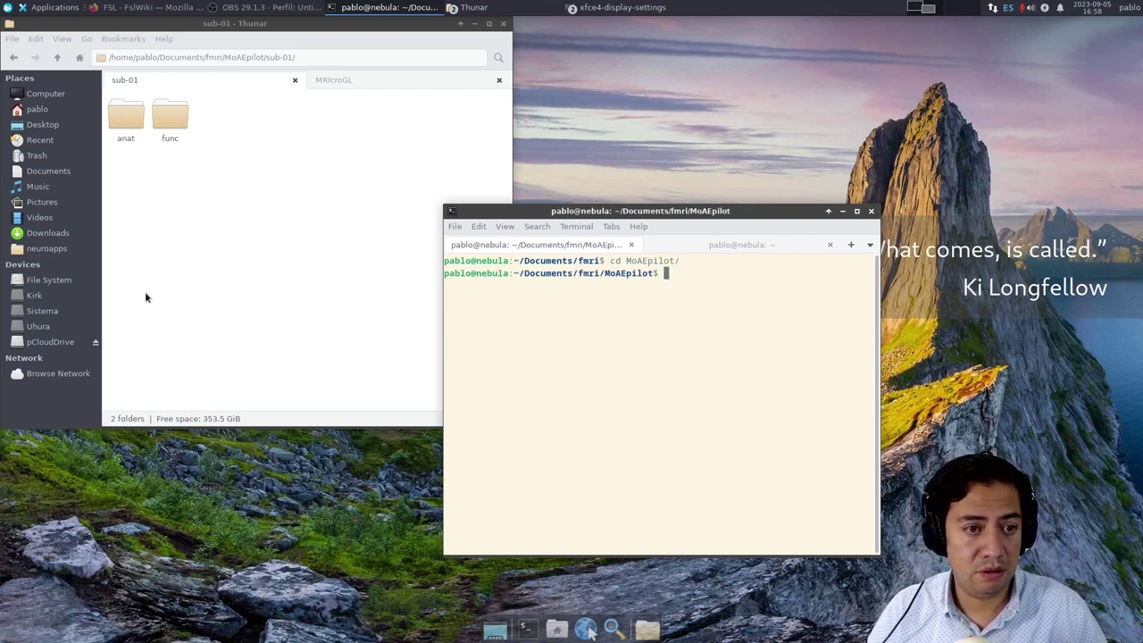
# - View the fmri folder holding the MoAEpilot.bids.zip archive in the file manager, then return to the MoAEpilot folder
pyautogui.click(56, 57)
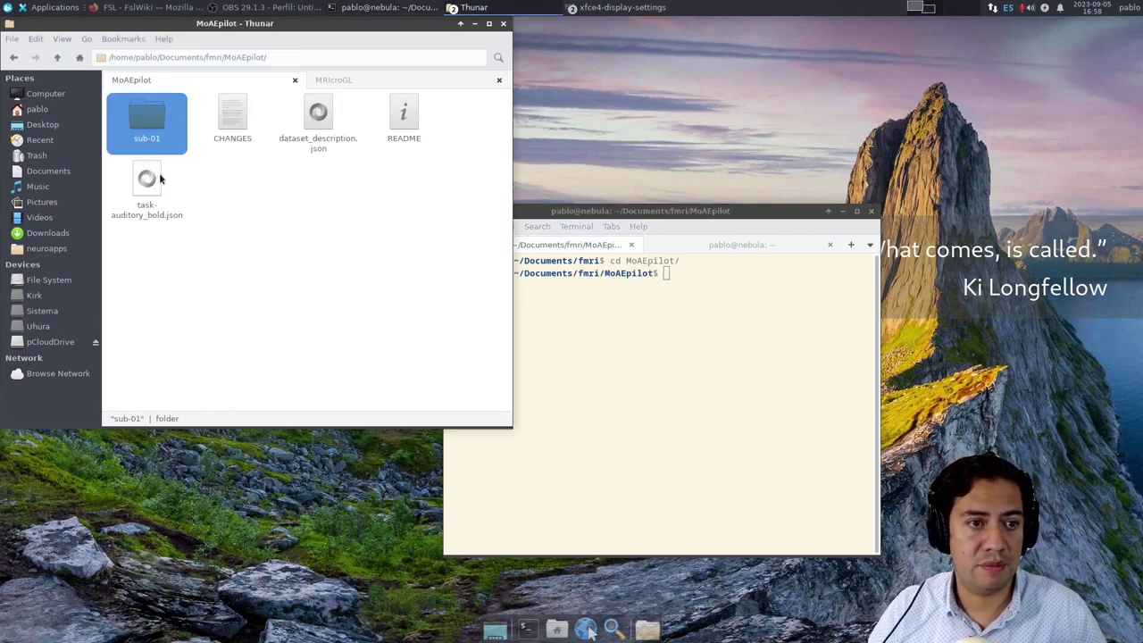
pyautogui.click(57, 57)
pyautogui.click(228, 143)
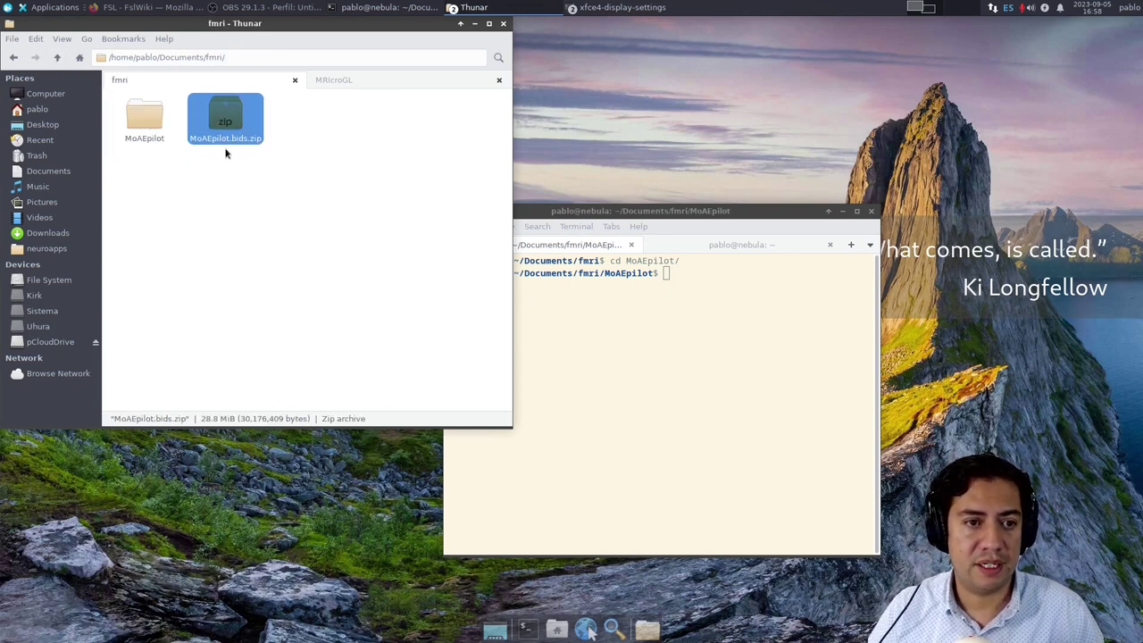
pyautogui.doubleClick(152, 134)
# - Launch the FSL interface from the terminal with the fsl command
pyautogui.click(778, 401)
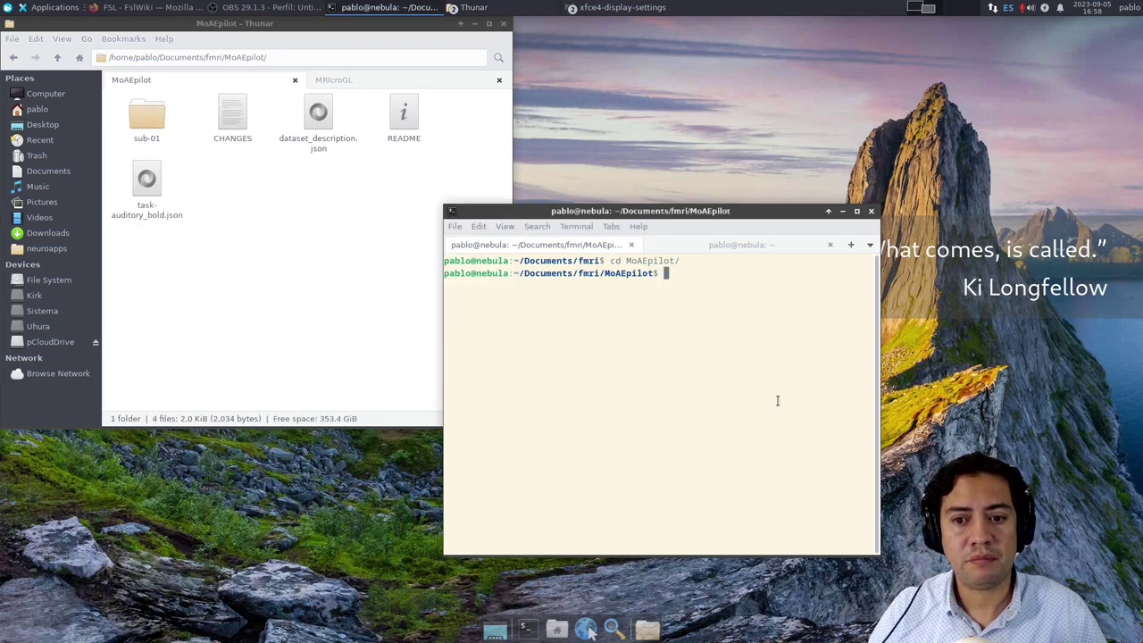
pyautogui.write('fsl')
pyautogui.press('Return')
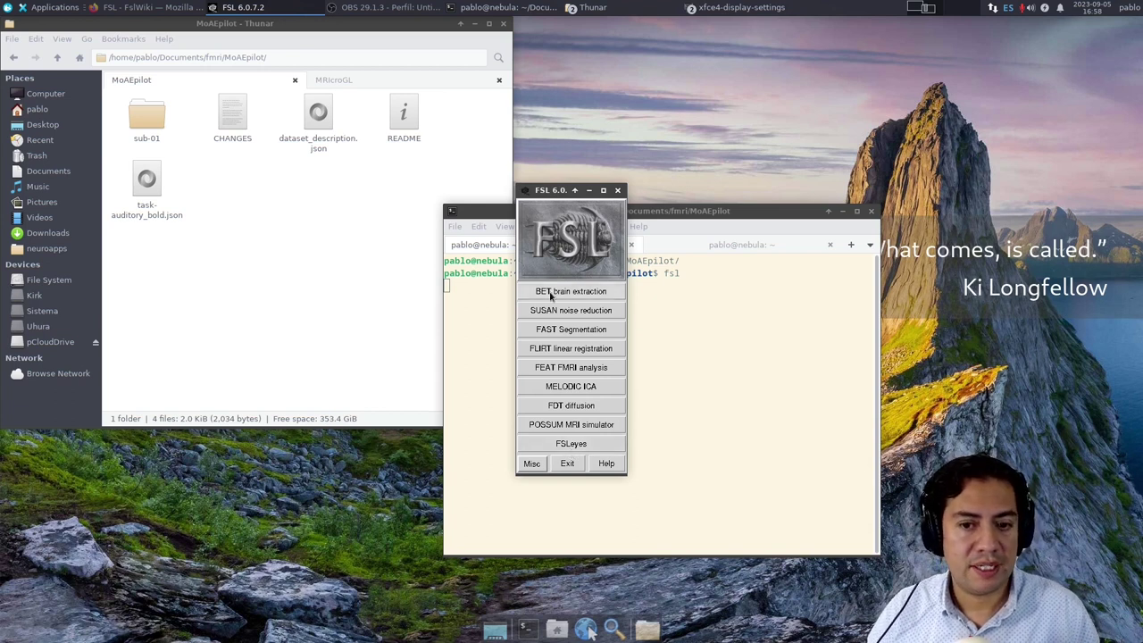
# - Look through the contents of the anat and func folders inside sub-01
pyautogui.doubleClick(147, 117)
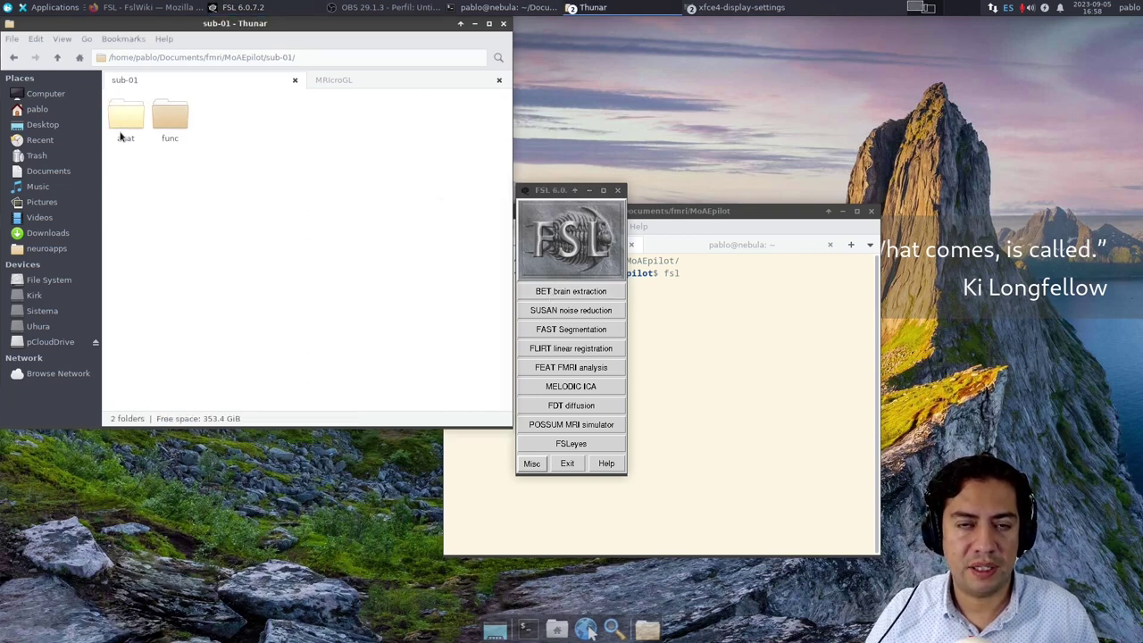
pyautogui.doubleClick(122, 123)
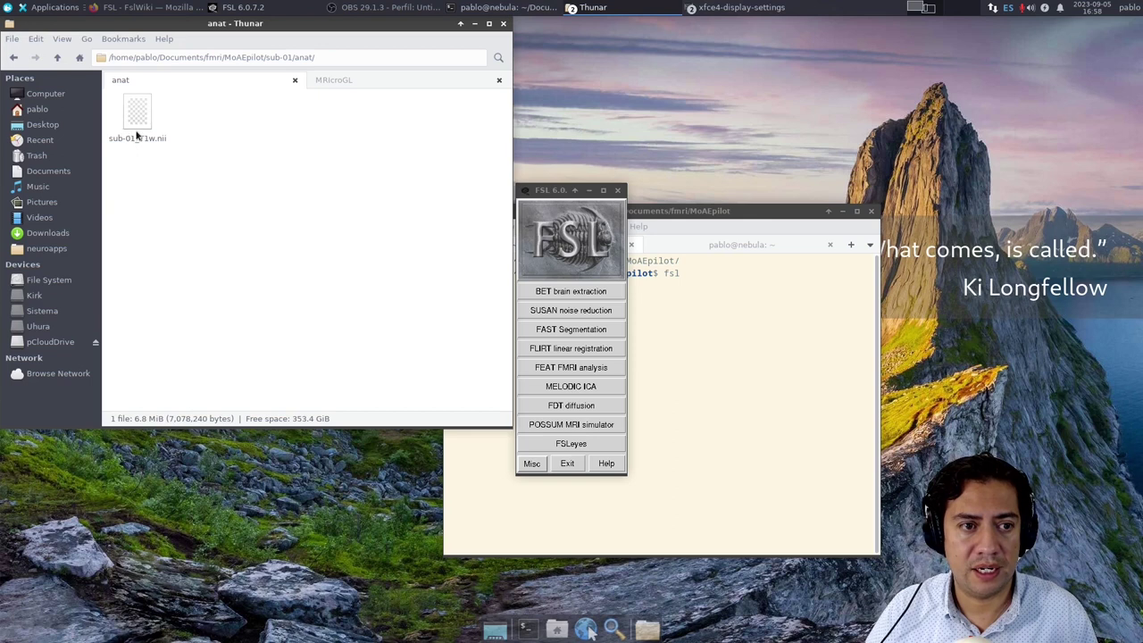
pyautogui.click(58, 59)
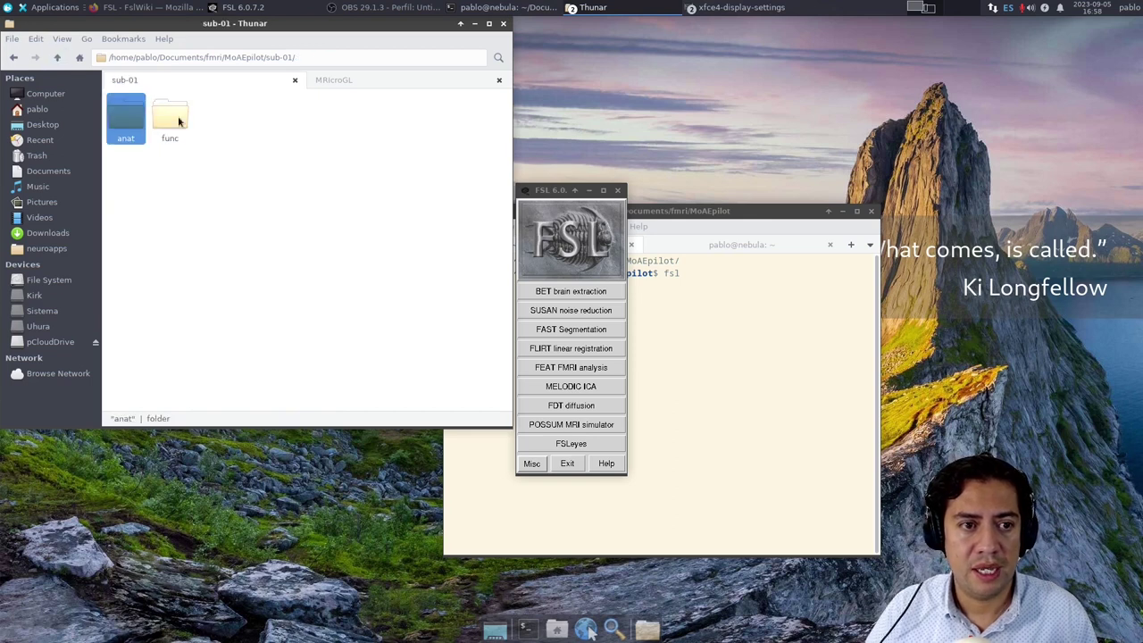
pyautogui.doubleClick(177, 118)
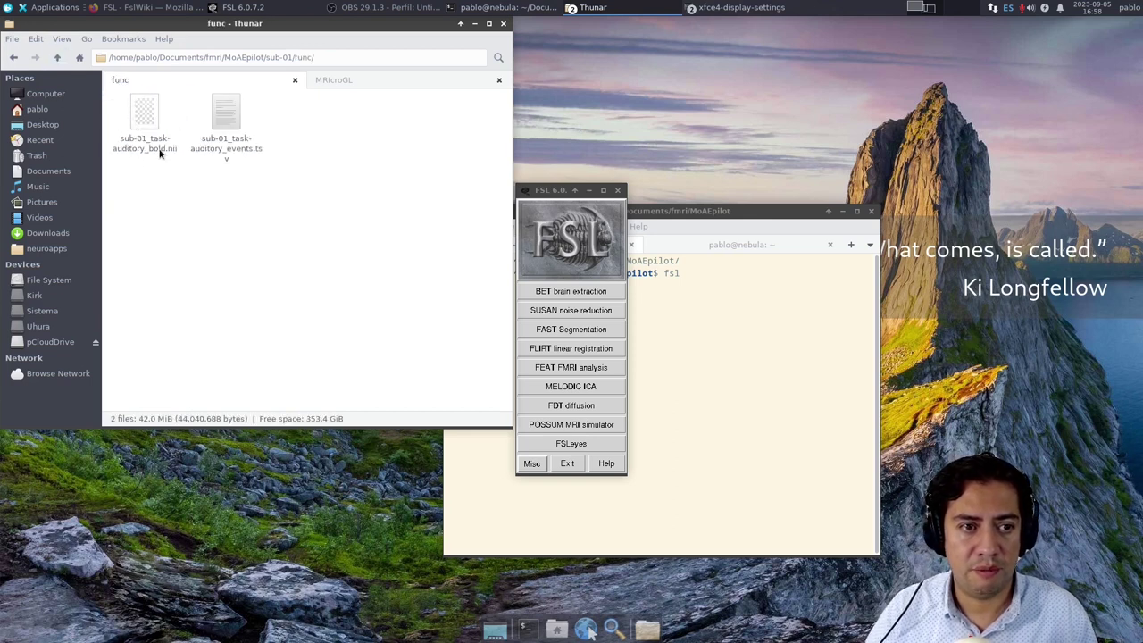
pyautogui.click(59, 61)
# - Launch MRIcroGL from the neuroapps/MRIcroGL folder and place its window beside the file manager
pyautogui.click(373, 85)
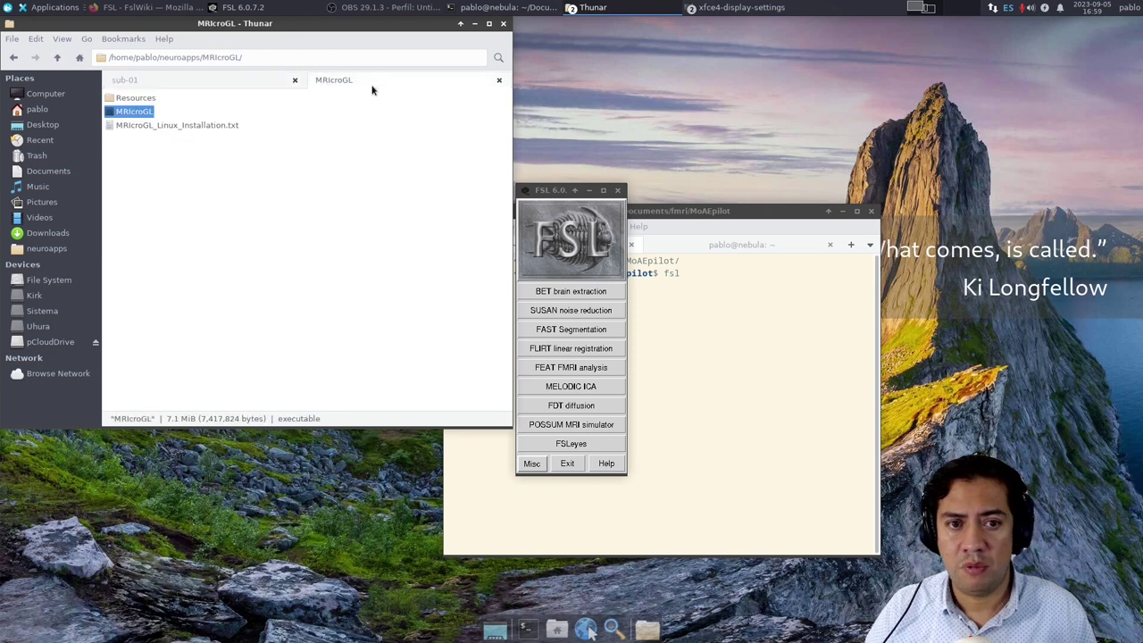
pyautogui.doubleClick(146, 113)
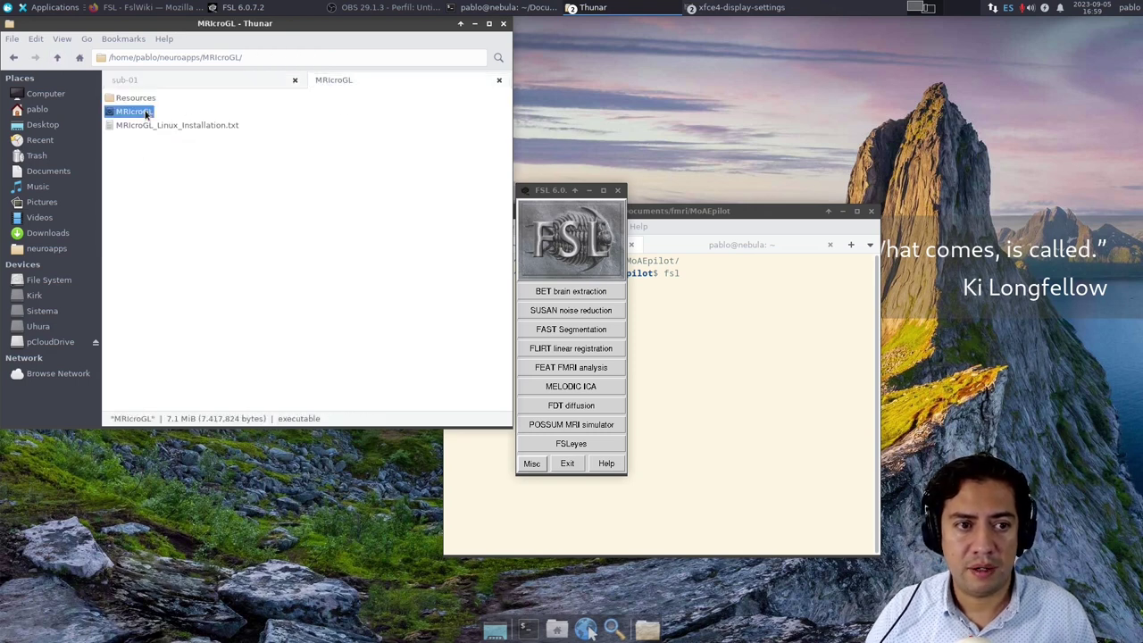
pyautogui.moveTo(487, 62); pyautogui.dragTo(719, 45)
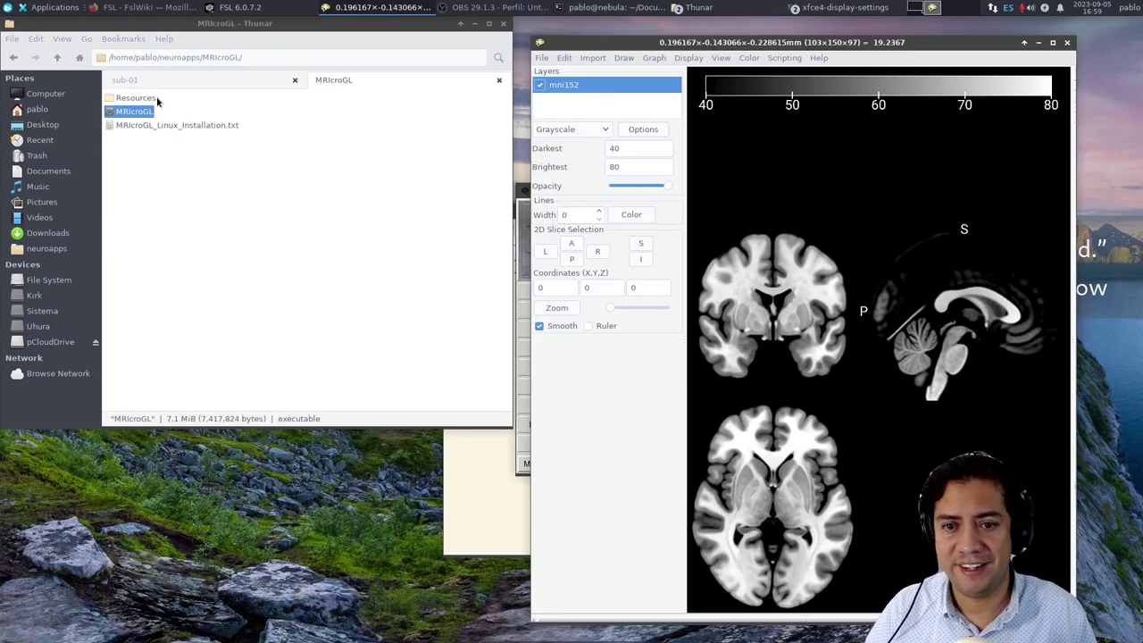
# - Load the anatomical image sub-01_T1w.nii from the anat folder into MRIcroGL
pyautogui.click(158, 81)
pyautogui.doubleClick(129, 131)
pyautogui.moveTo(136, 118); pyautogui.dragTo(790, 304)
# - Inspect the T1 anatomical image at different positions in the sagittal, coronal and axial slices
pyautogui.moveTo(819, 246); pyautogui.dragTo(798, 206)
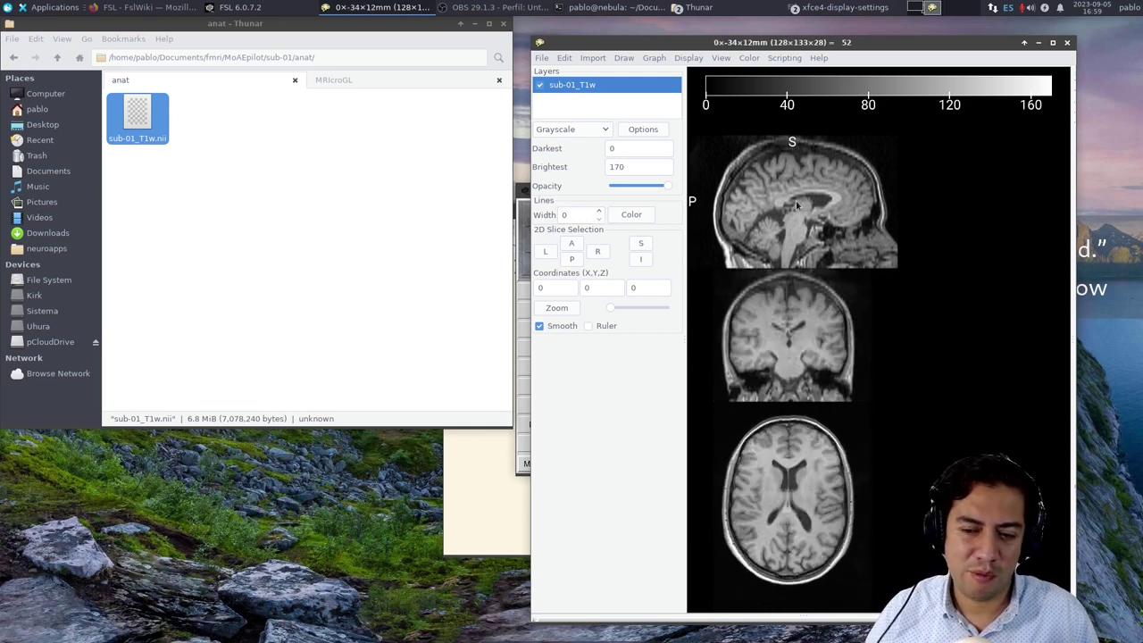
pyautogui.moveTo(782, 335); pyautogui.dragTo(788, 314)
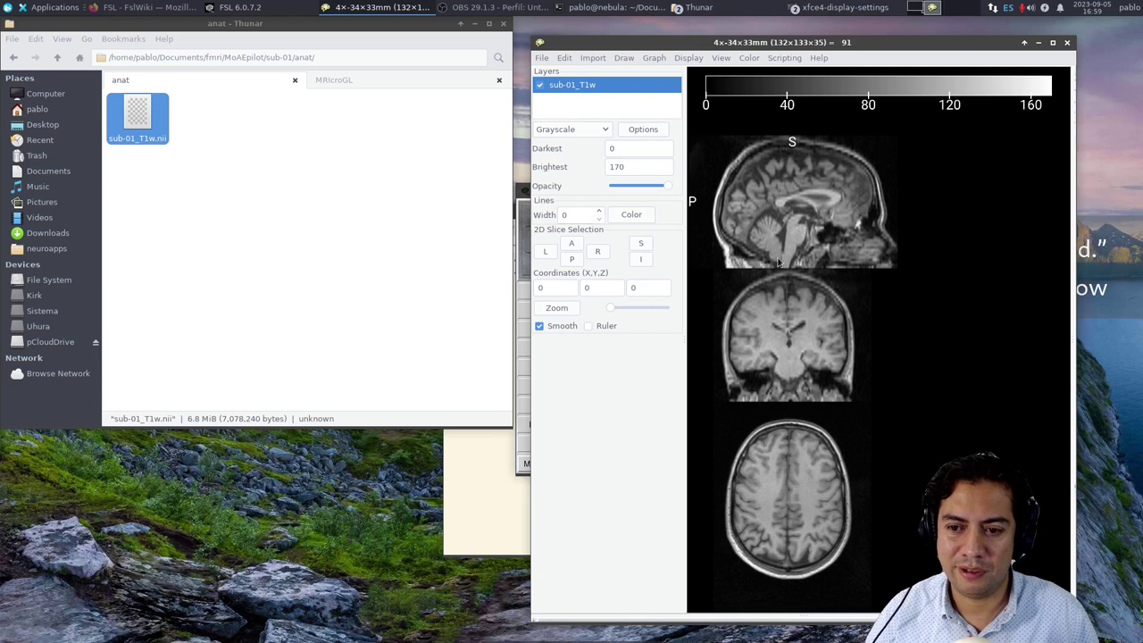
pyautogui.moveTo(773, 338); pyautogui.dragTo(786, 323)
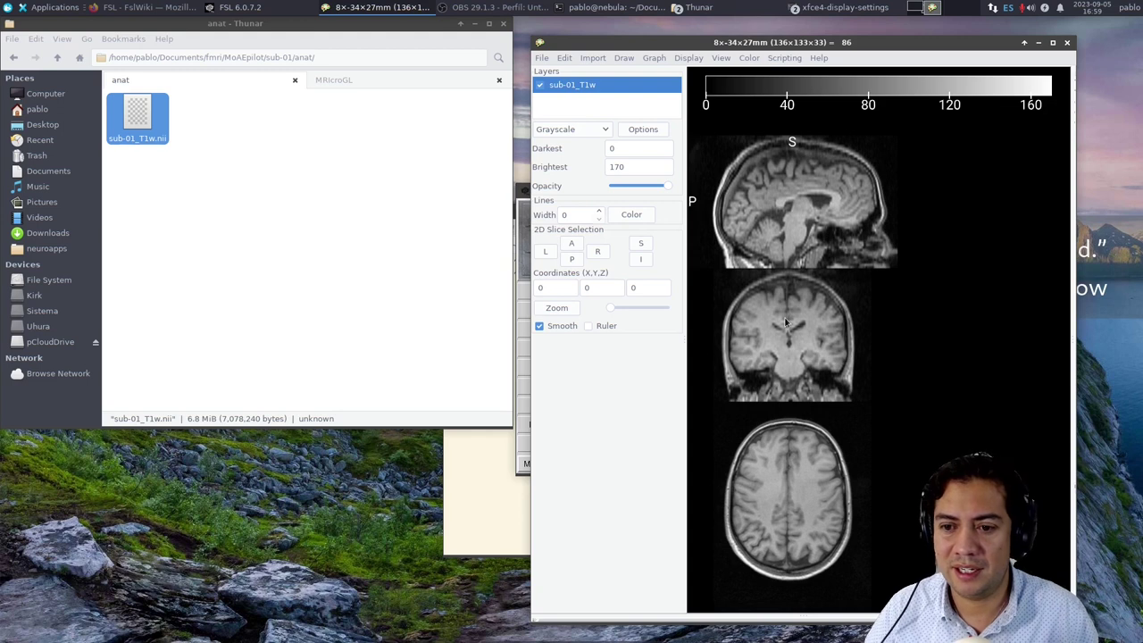
pyautogui.click(844, 181)
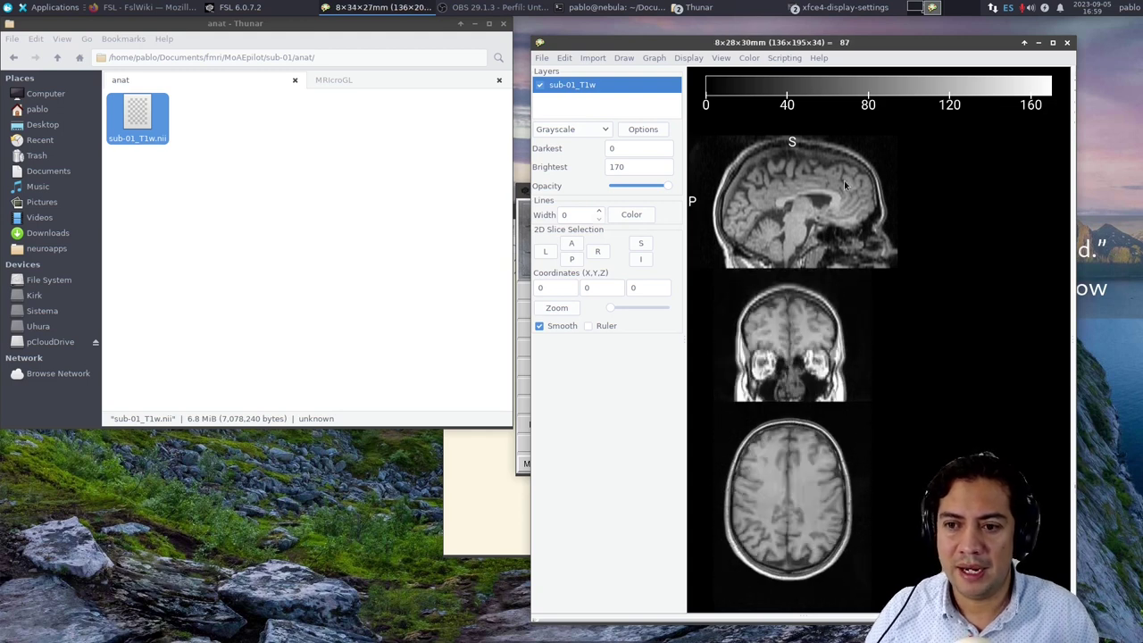
pyautogui.moveTo(843, 180); pyautogui.dragTo(791, 203)
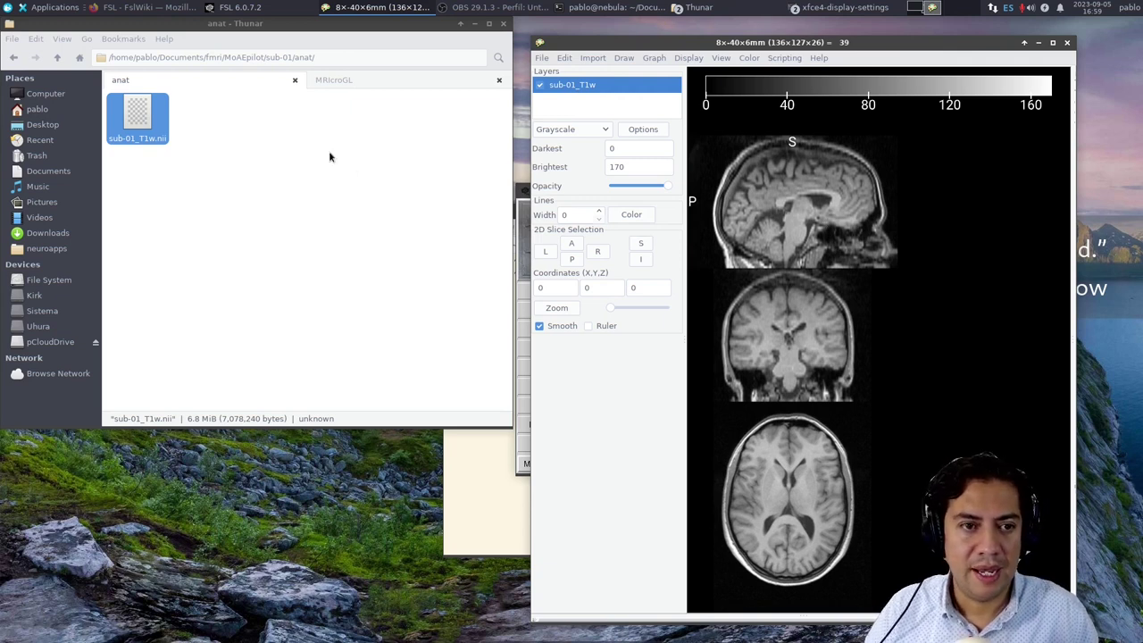
# - Load the functional image sub-01_task-auditory_bold.nii from the func folder into MRIcroGL
pyautogui.click(58, 58)
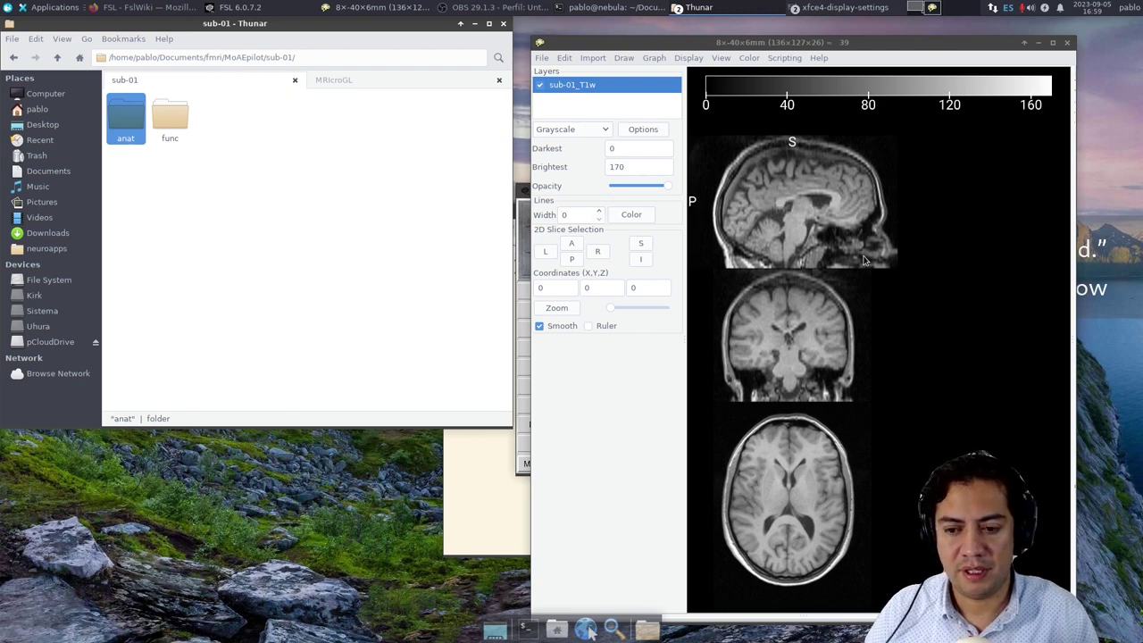
pyautogui.doubleClick(169, 117)
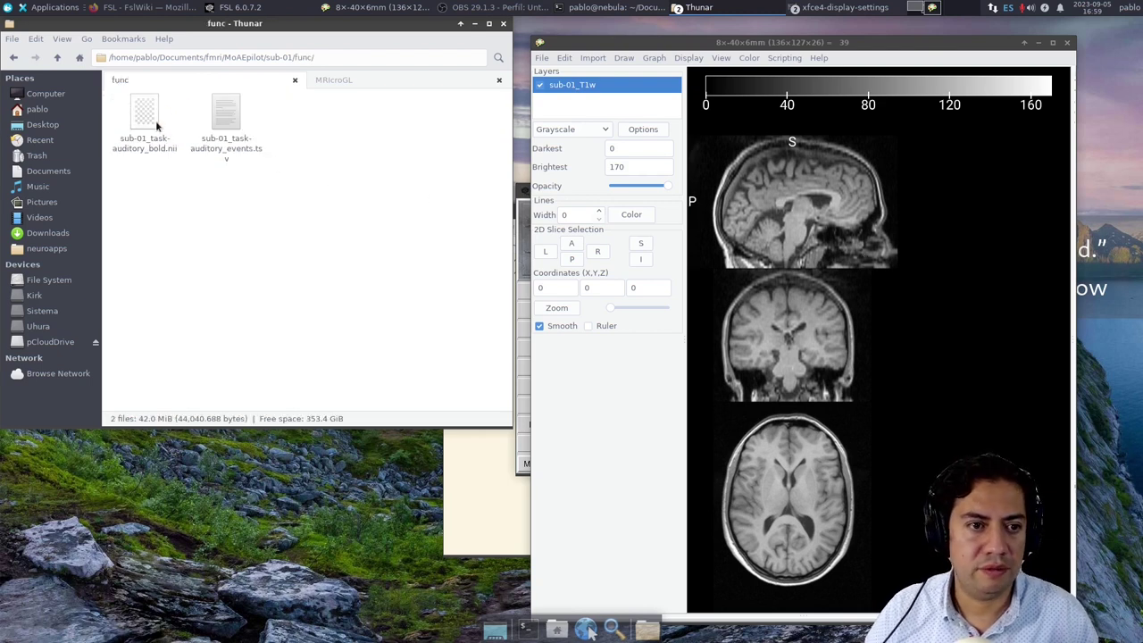
pyautogui.click(142, 125)
pyautogui.moveTo(141, 125); pyautogui.dragTo(800, 205)
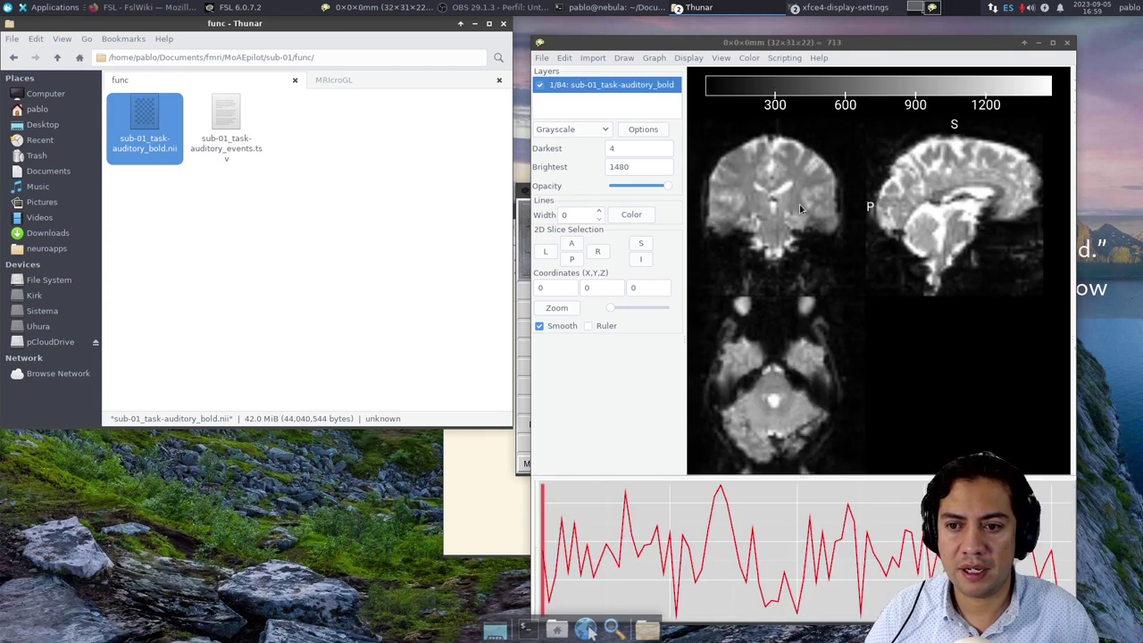
# - Scrub through the volumes of the functional time series and examine a different brain location
pyautogui.click(580, 547)
pyautogui.moveTo(613, 546); pyautogui.dragTo(759, 541)
pyautogui.moveTo(793, 195)
pyautogui.mouseDown()
pyautogui.moveTo(766, 184)
pyautogui.moveTo(791, 197)
pyautogui.mouseUp()
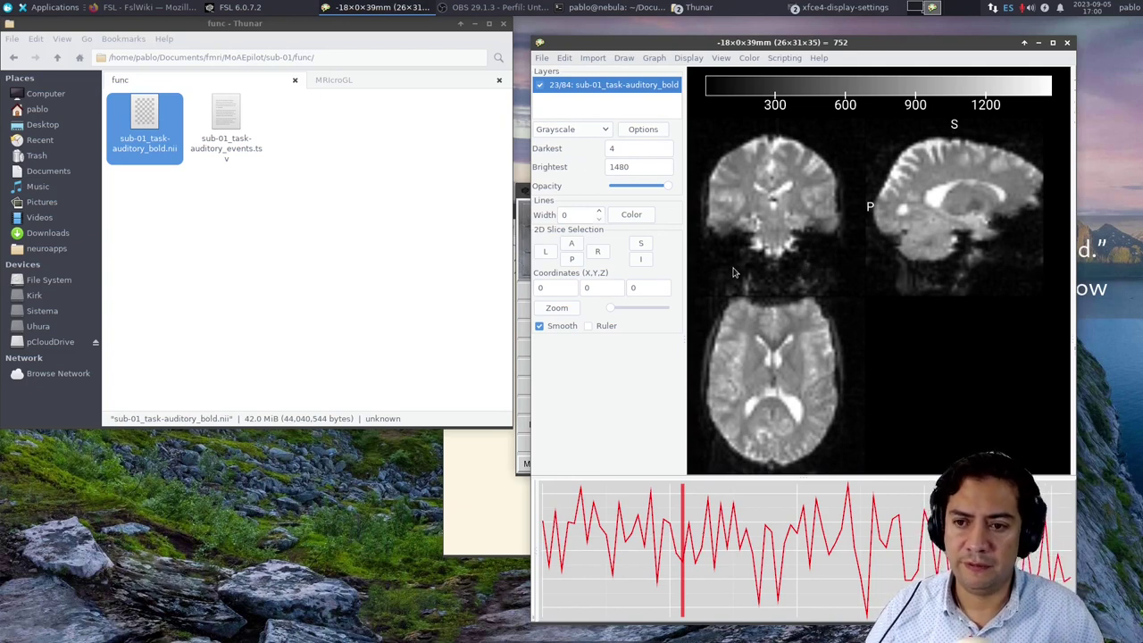
# - Examine the frontal region and the area above the eyes in the functional image slices
pyautogui.click(1025, 216)
pyautogui.moveTo(1025, 215); pyautogui.dragTo(1028, 219)
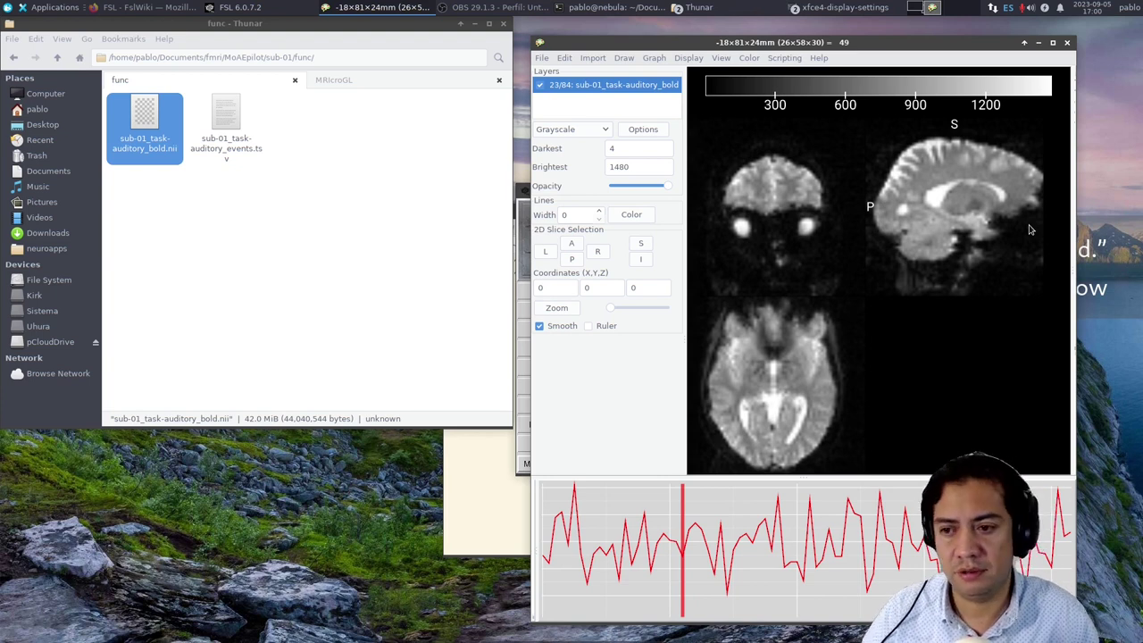
pyautogui.moveTo(1007, 220)
pyautogui.mouseDown()
pyautogui.moveTo(983, 208)
pyautogui.moveTo(1024, 195)
pyautogui.moveTo(1013, 204)
pyautogui.mouseUp()
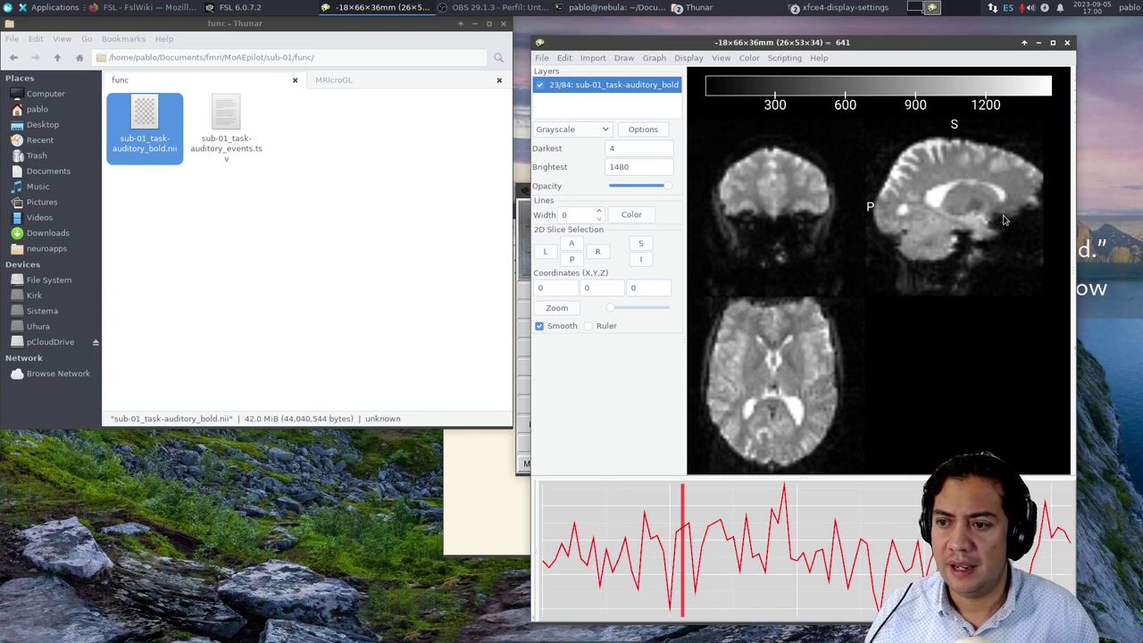
pyautogui.click(1018, 192)
pyautogui.moveTo(1018, 192); pyautogui.dragTo(1011, 217)
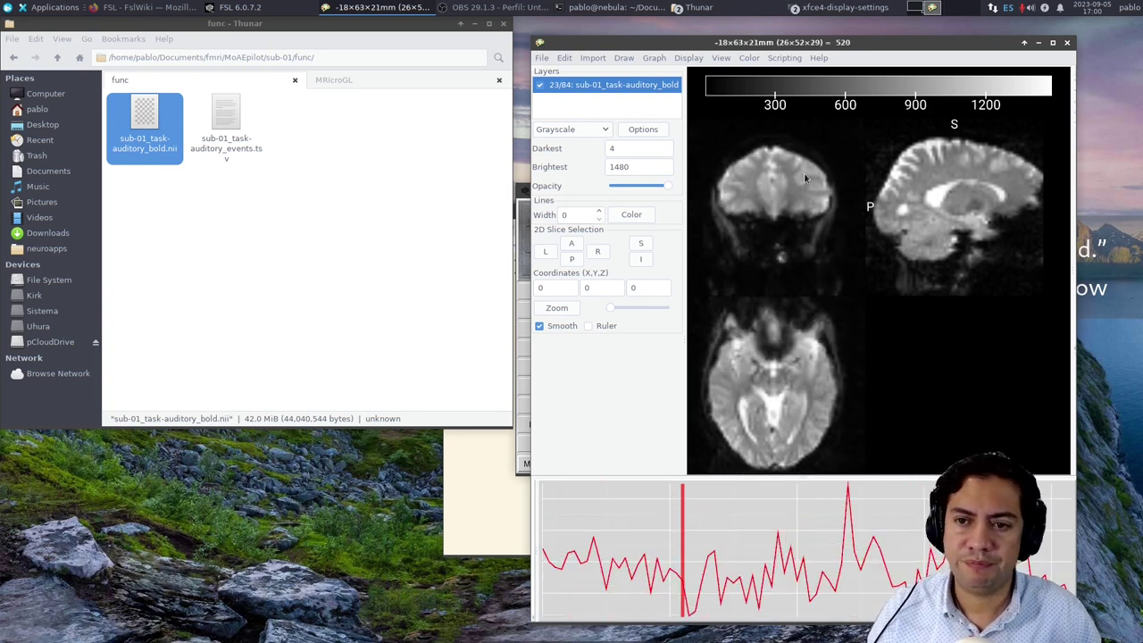
# - Return the file manager to the MoAEpilot folder and minimize MRIcroGL
pyautogui.click(57, 57)
pyautogui.click(56, 57)
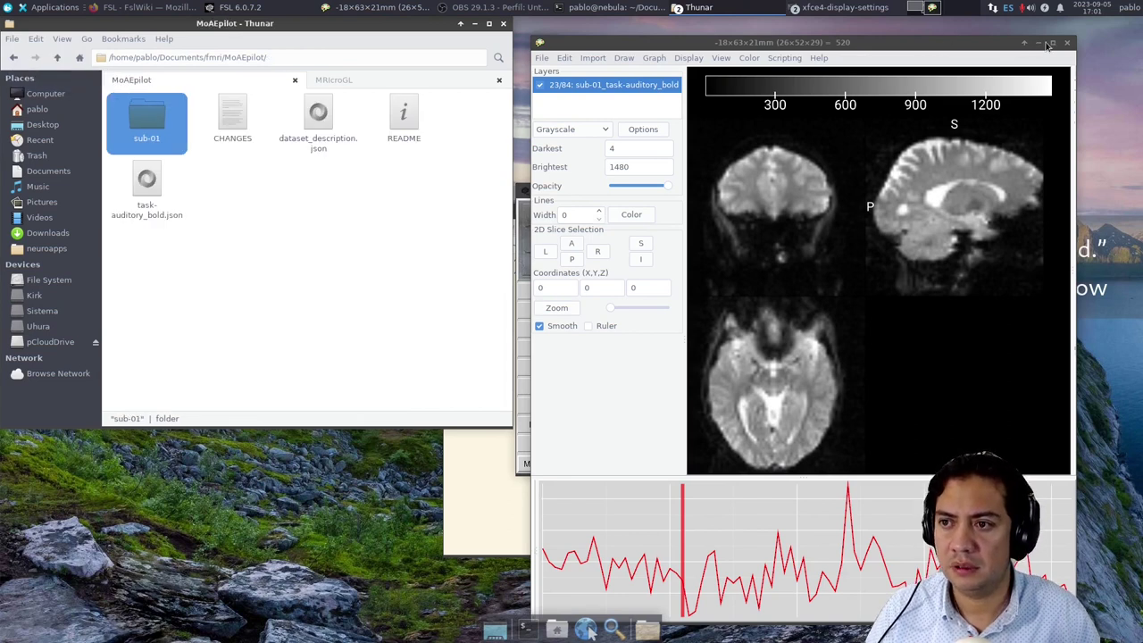
pyautogui.click(1039, 44)
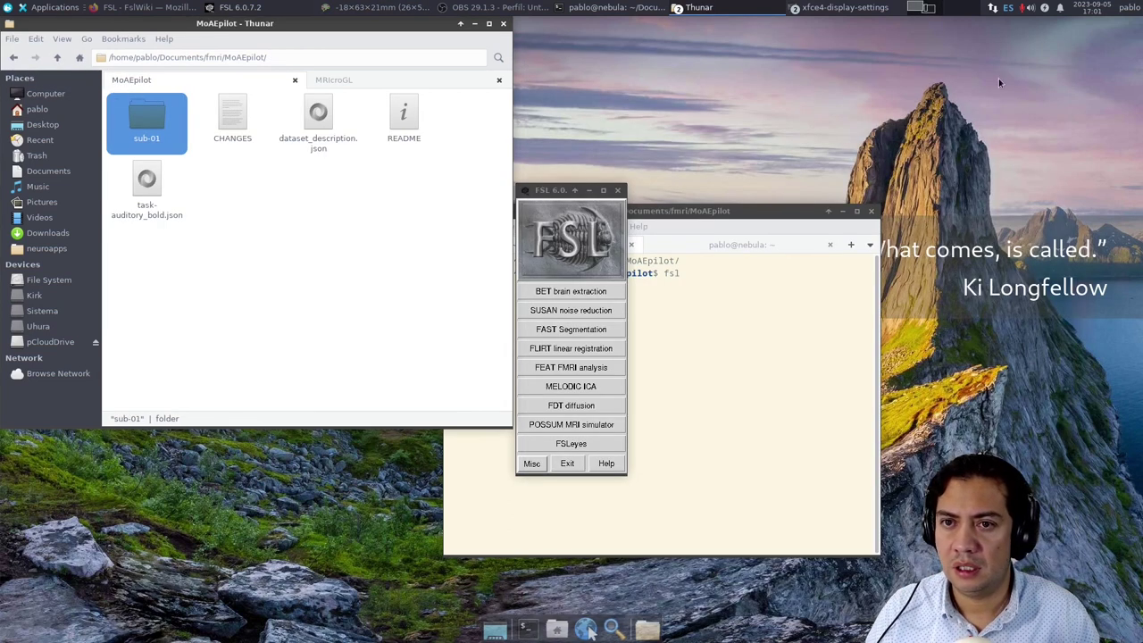
# - Open the BET brain extraction tool and select sub-01_T1w.nii from sub-01/anat as the input image
pyautogui.click(555, 295)
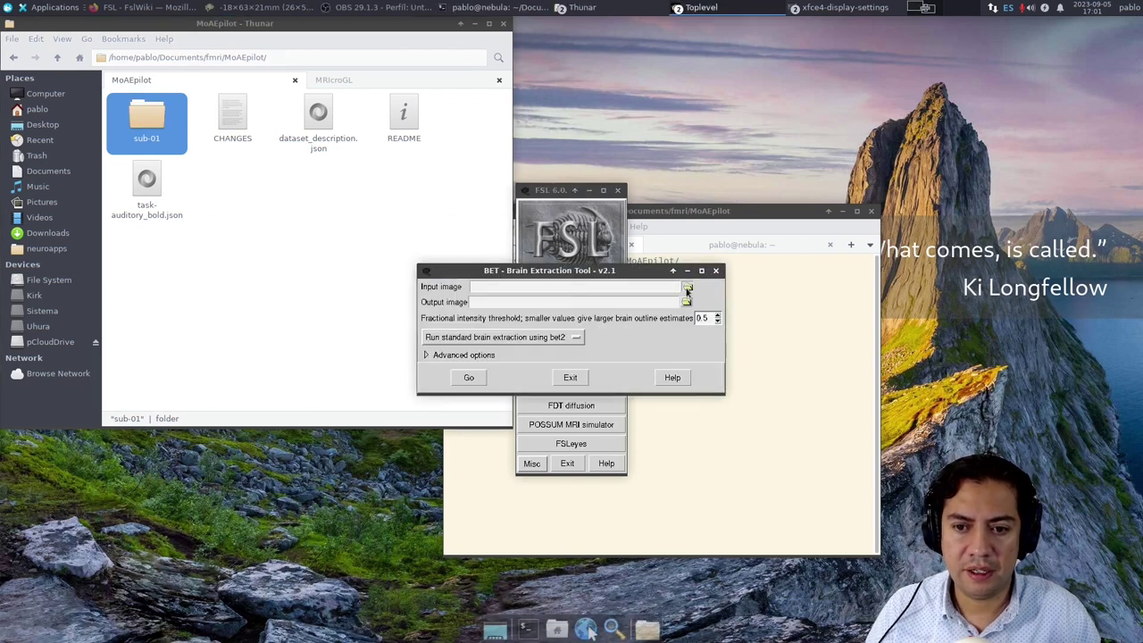
pyautogui.click(687, 286)
pyautogui.doubleClick(504, 294)
pyautogui.doubleClick(492, 293)
pyautogui.click(610, 282)
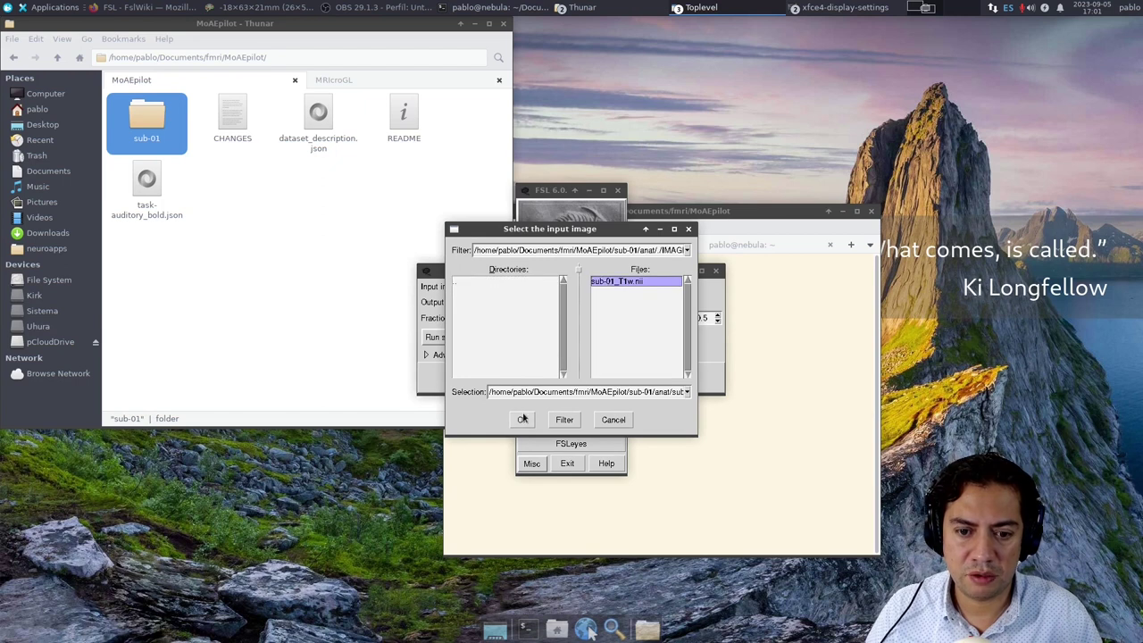
pyautogui.click(523, 420)
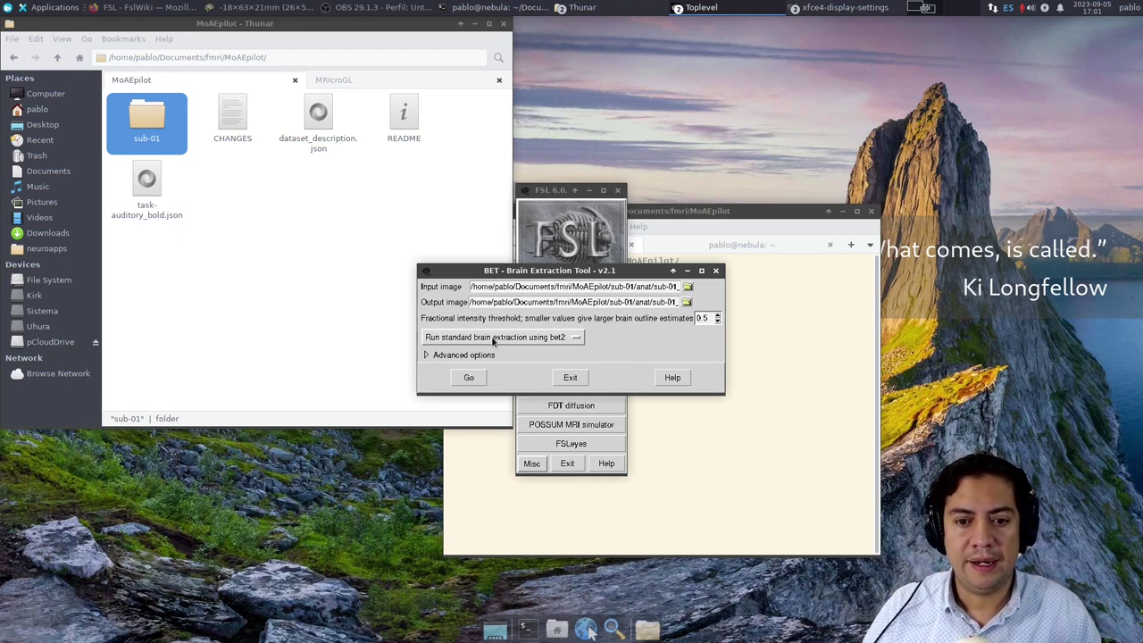
# - Expand BET's advanced options and run the standard bet2 brain extraction with the default settings
pyautogui.click(425, 356)
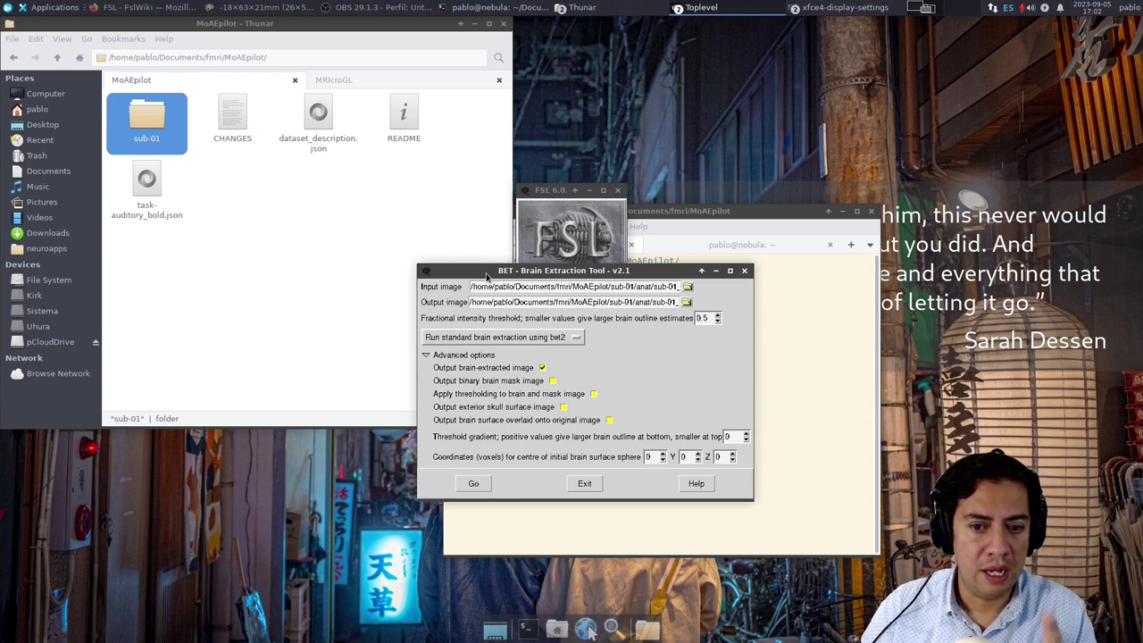
pyautogui.click(473, 484)
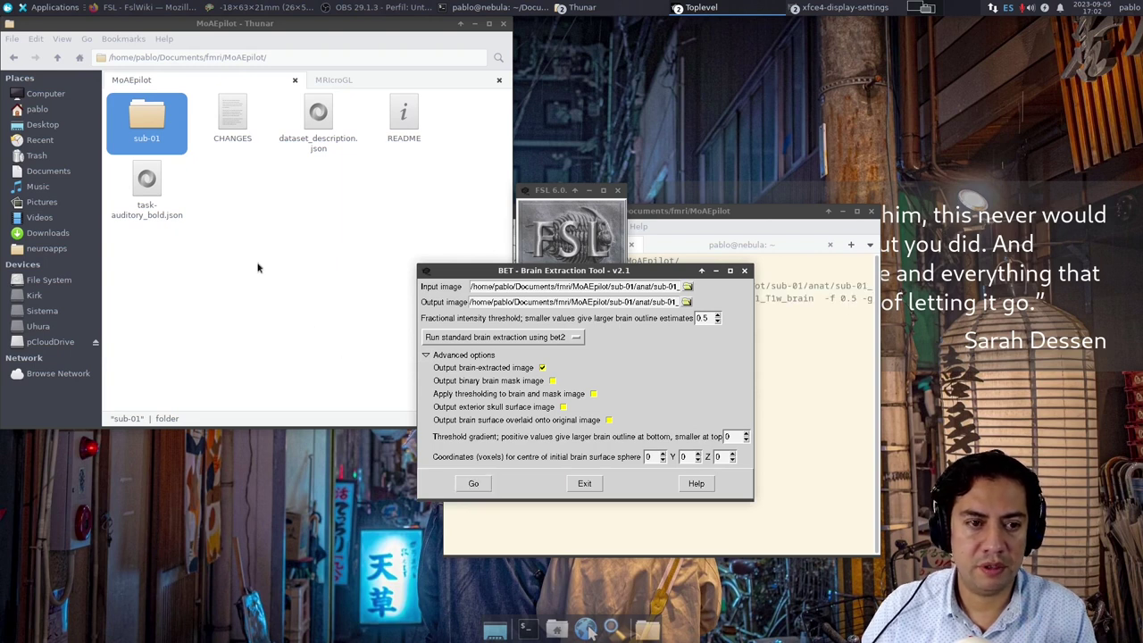
# - Locate and select the extracted brain file sub-01_T1w_brain.nii.gz in the anat folder of sub-01
pyautogui.doubleClick(148, 133)
pyautogui.click(124, 126)
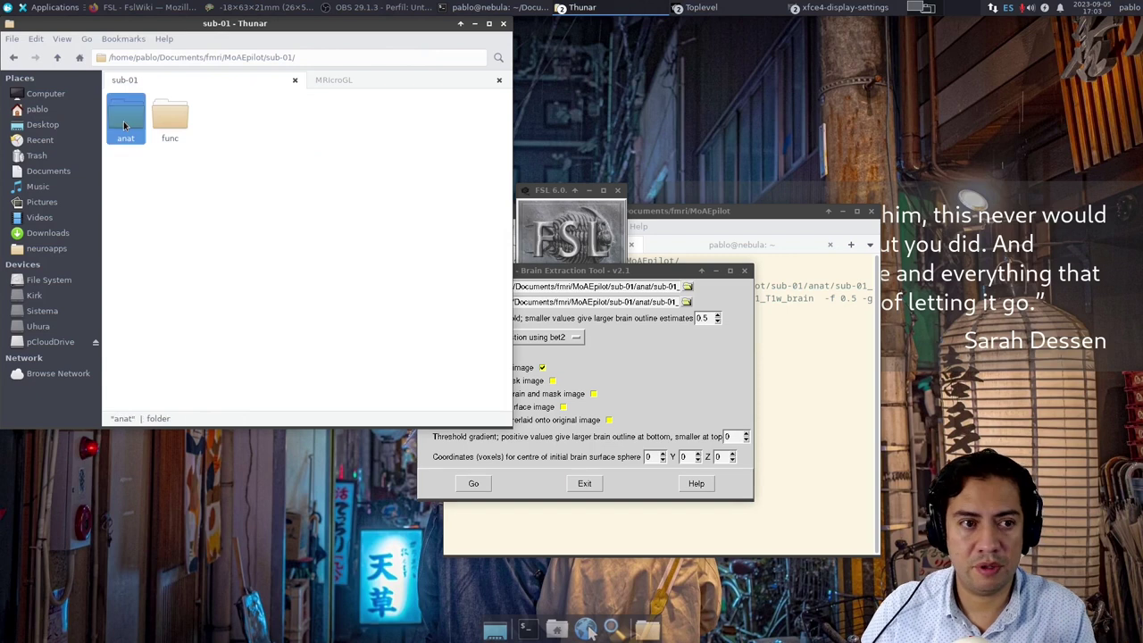
pyautogui.doubleClick(124, 126)
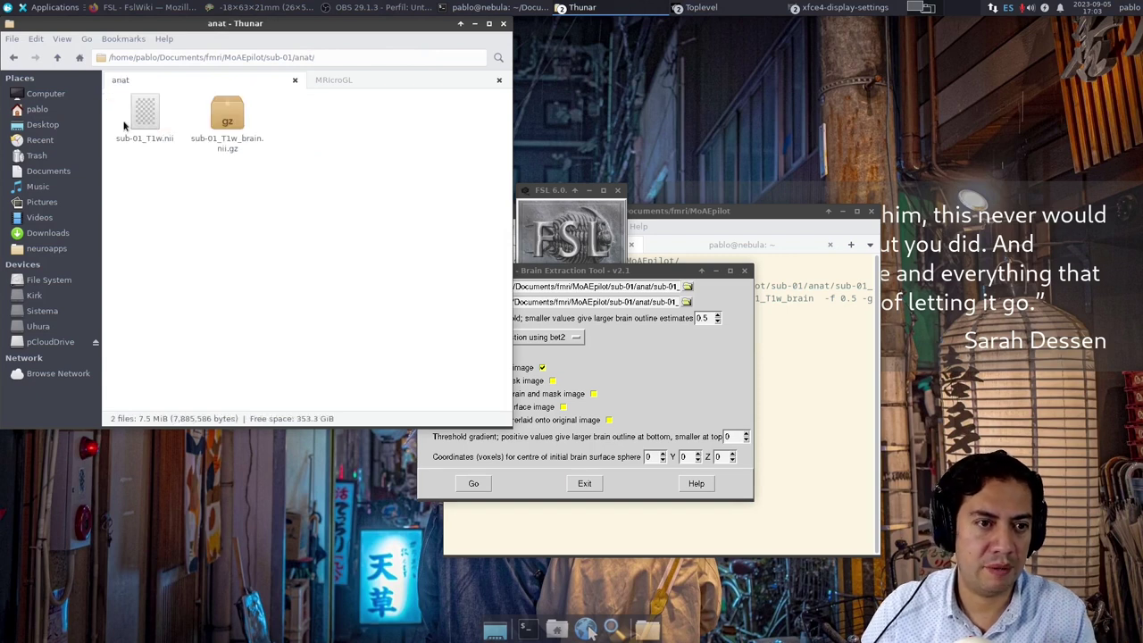
pyautogui.click(229, 135)
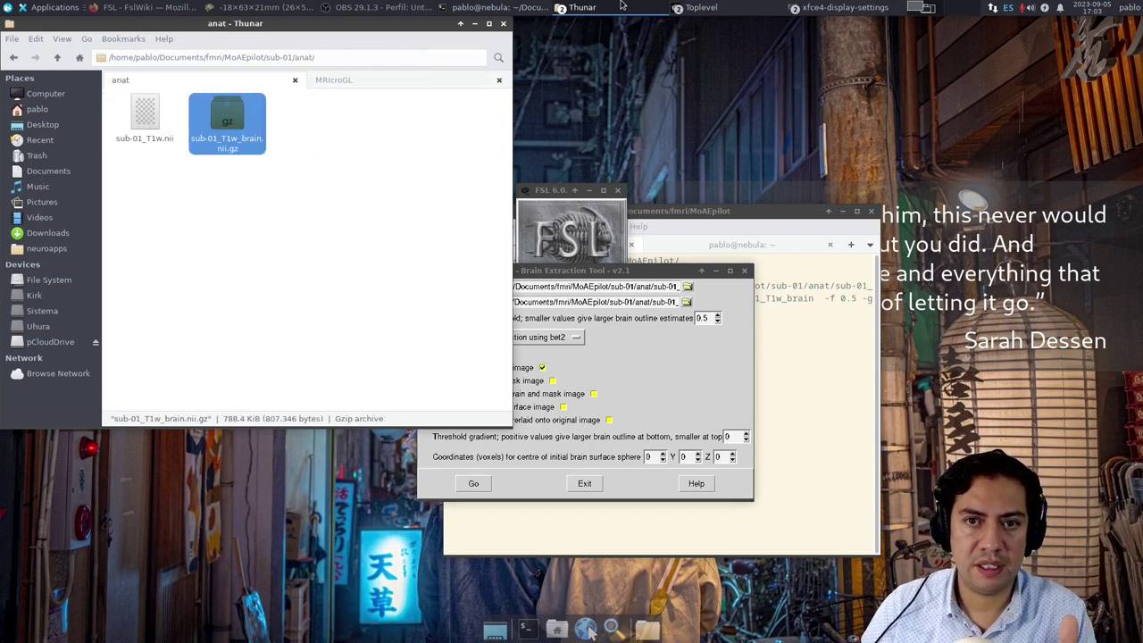
# - Open FSLeyes from the FSL launcher and load sub-01_T1w_brain.nii.gz from the anat folder into it
pyautogui.click(715, 8)
pyautogui.click(712, 28)
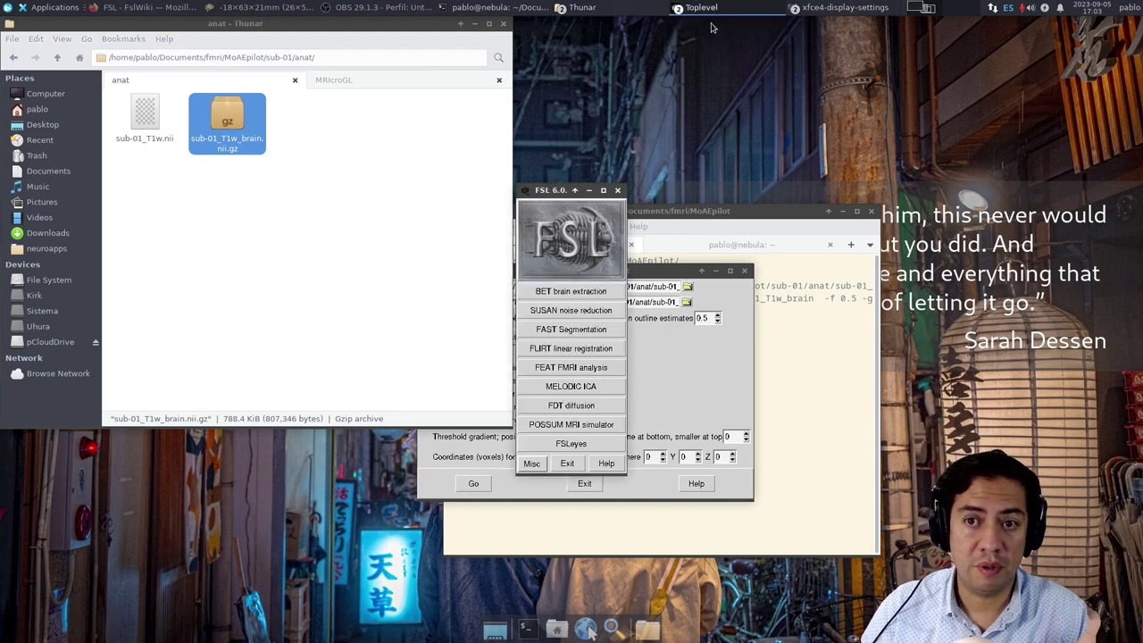
pyautogui.click(560, 451)
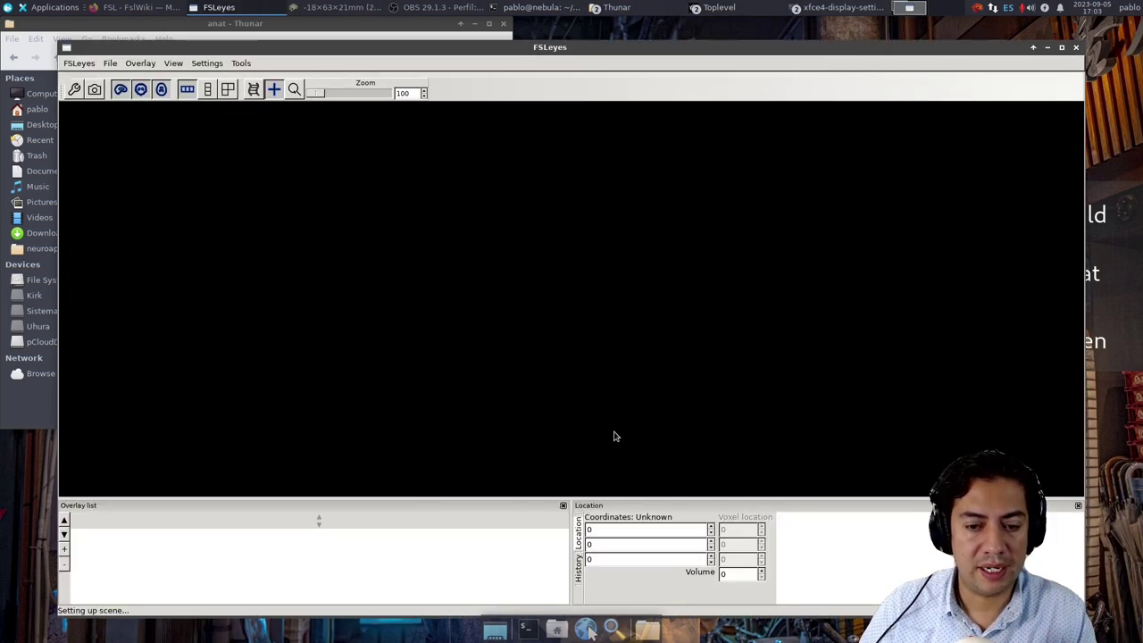
pyautogui.moveTo(328, 51); pyautogui.dragTo(582, 37)
pyautogui.moveTo(222, 109); pyautogui.dragTo(650, 225)
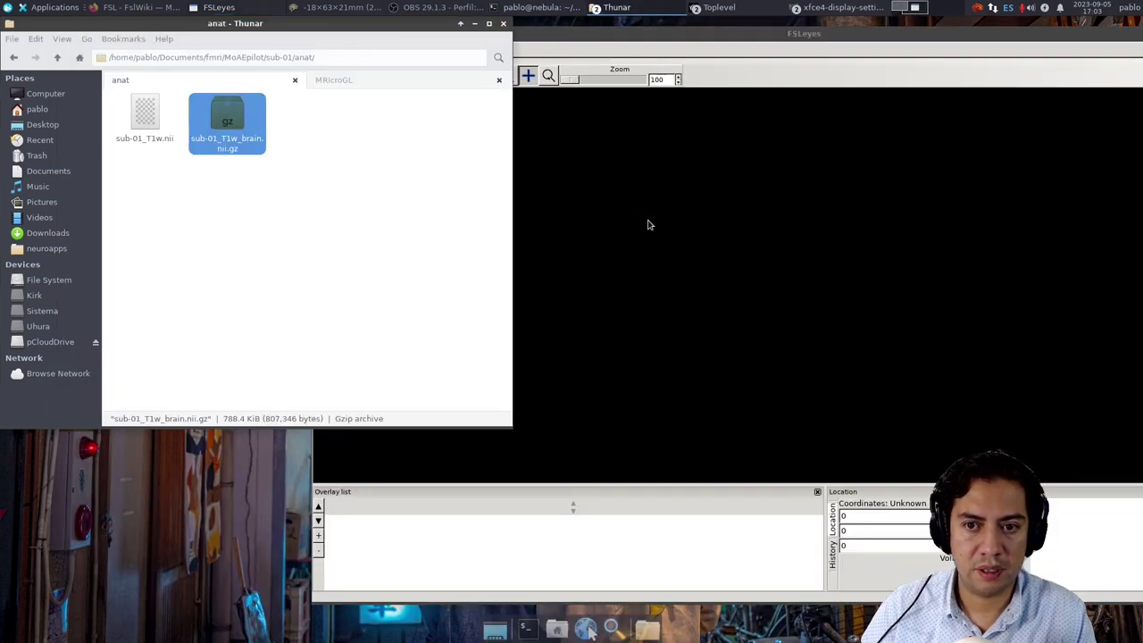
# - Reposition and shrink the FSLeyes window so the whole viewer fits on the screen
pyautogui.moveTo(782, 39); pyautogui.dragTo(409, 40)
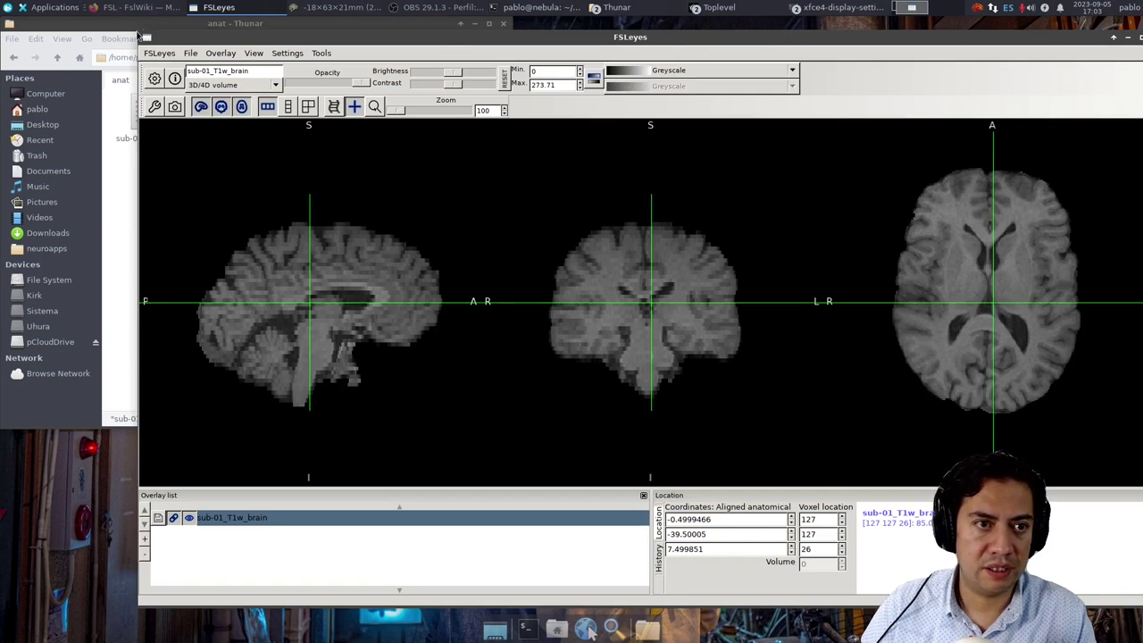
pyautogui.moveTo(142, 36); pyautogui.dragTo(91, 21)
pyautogui.moveTo(1098, 590); pyautogui.dragTo(999, 473)
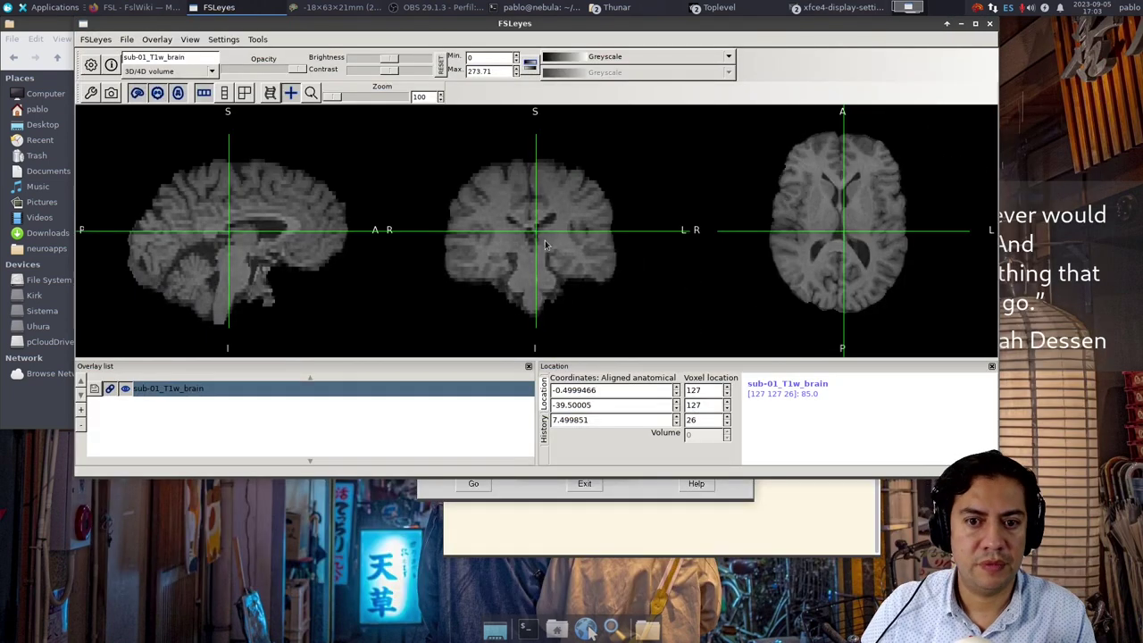
# - Examine the extracted brain at several locations in the sagittal, coronal and axial views to check the skull stripping
pyautogui.moveTo(874, 253); pyautogui.dragTo(814, 205)
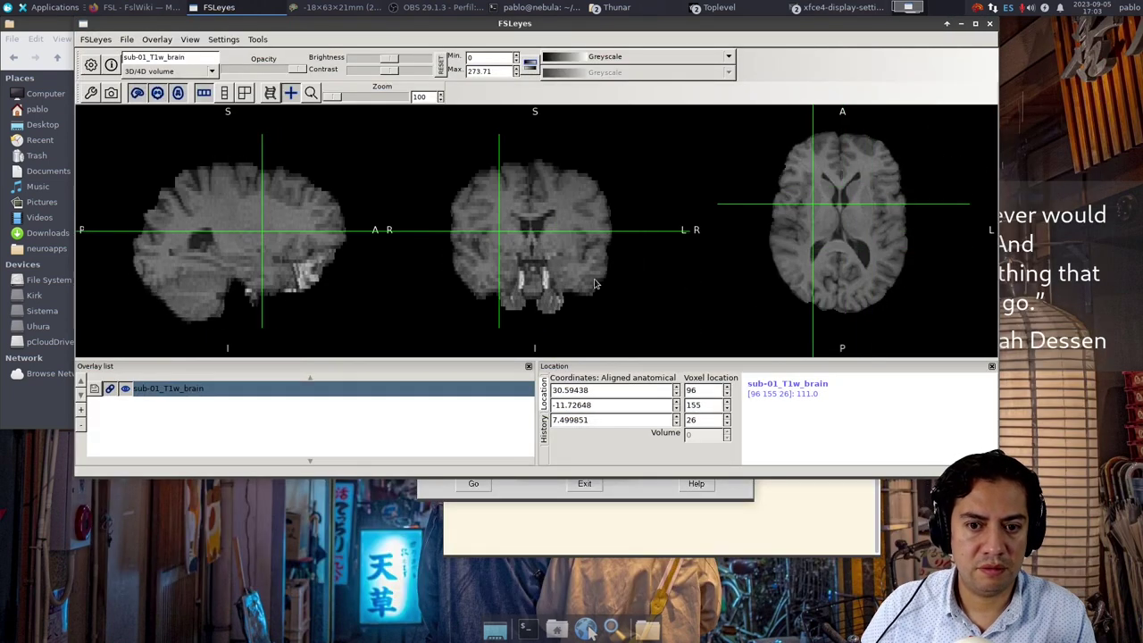
pyautogui.click(295, 268)
pyautogui.moveTo(295, 267); pyautogui.dragTo(299, 231)
pyautogui.moveTo(595, 225); pyautogui.dragTo(549, 223)
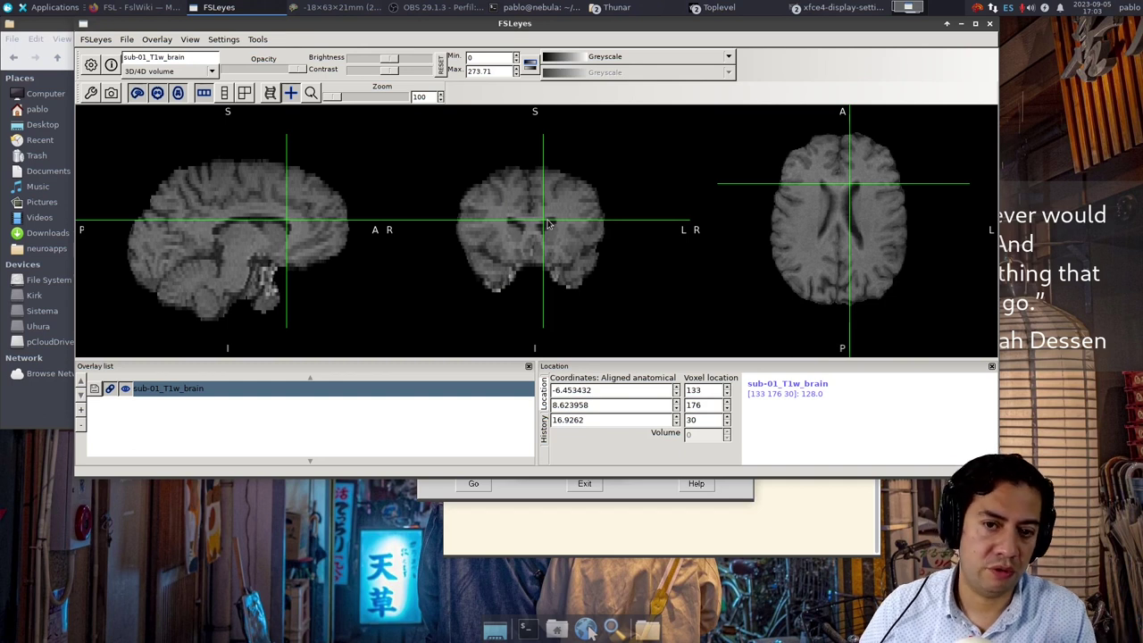
pyautogui.click(547, 223)
pyautogui.moveTo(549, 225); pyautogui.dragTo(507, 230)
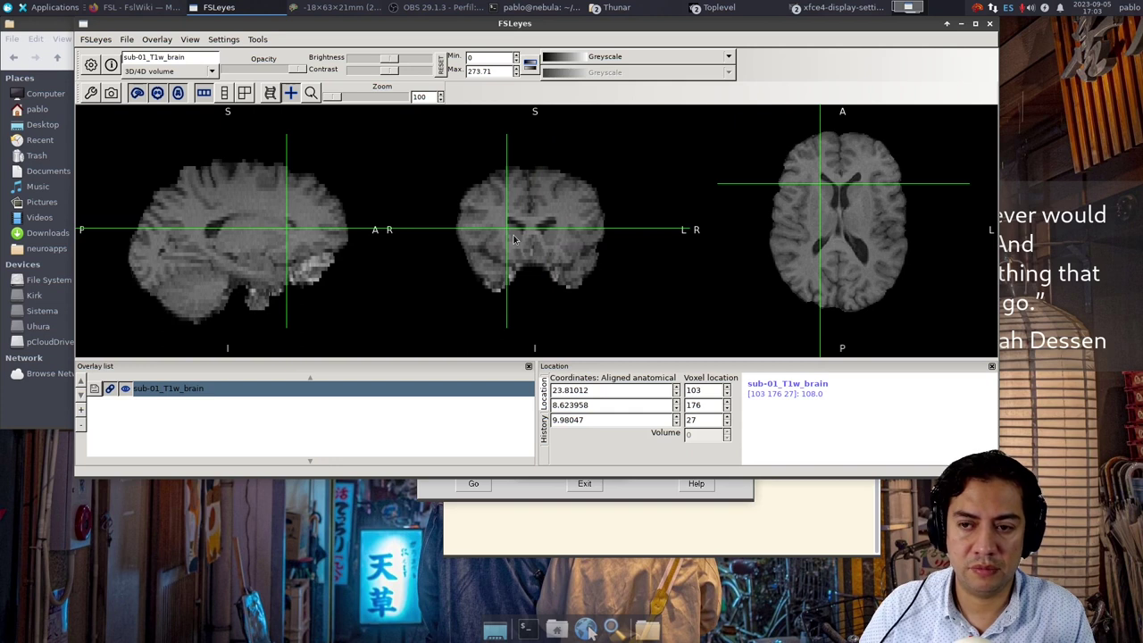
pyautogui.moveTo(500, 26); pyautogui.dragTo(573, 67)
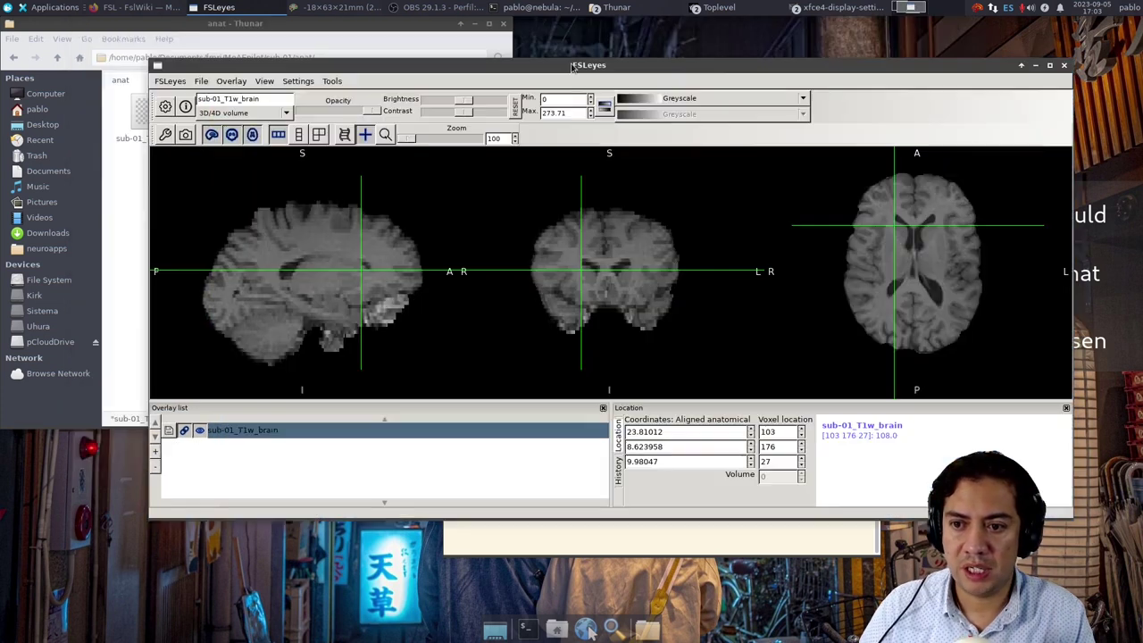
pyautogui.click(297, 266)
pyautogui.click(299, 270)
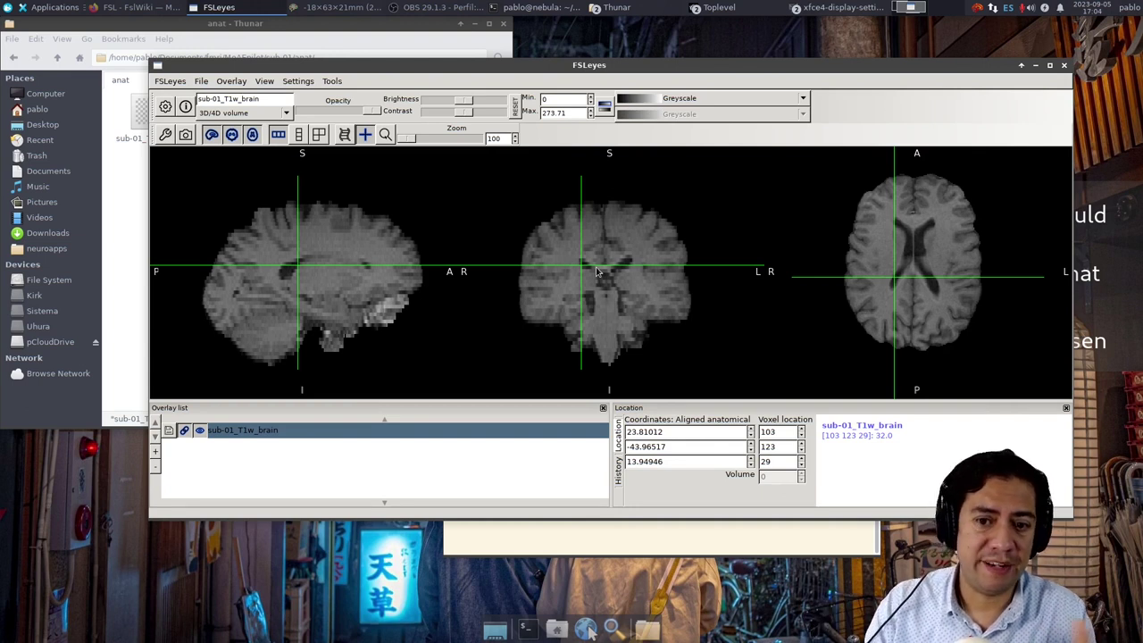
# - Close FSLeyes and open the FEAT FMRI analysis tool beside the file manager
pyautogui.click(1065, 70)
pyautogui.click(638, 327)
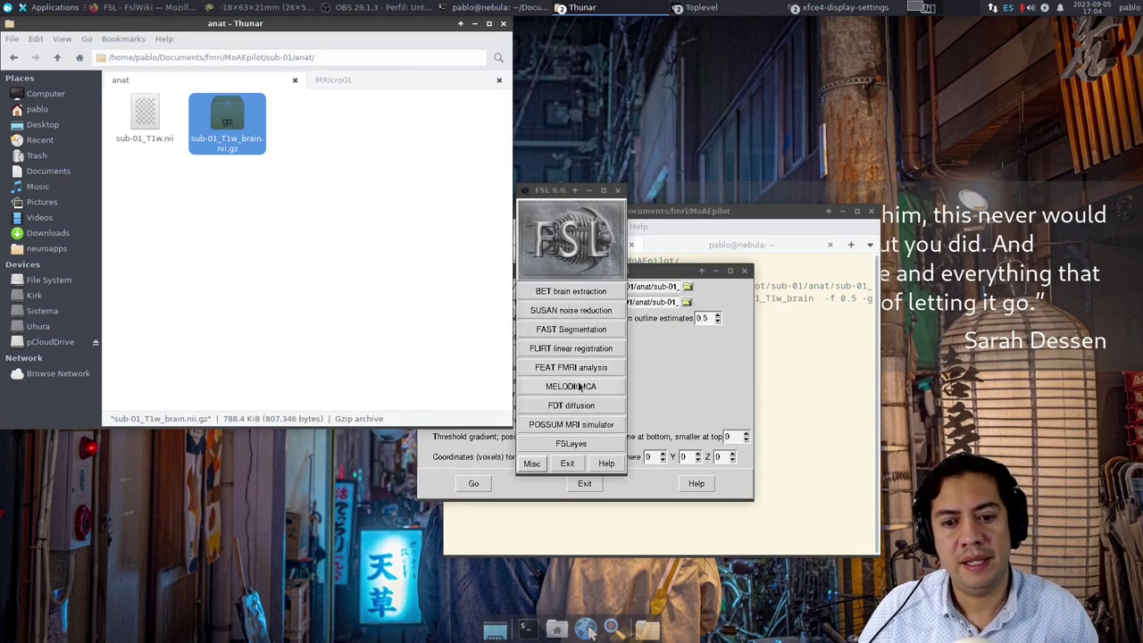
pyautogui.click(571, 370)
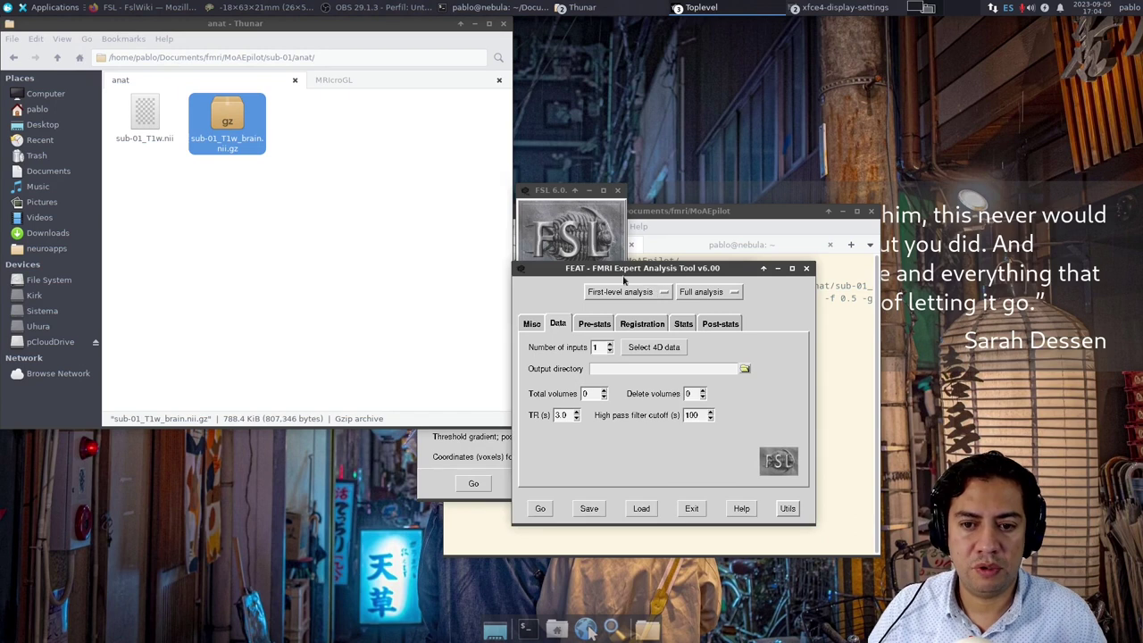
pyautogui.moveTo(625, 277); pyautogui.dragTo(642, 197)
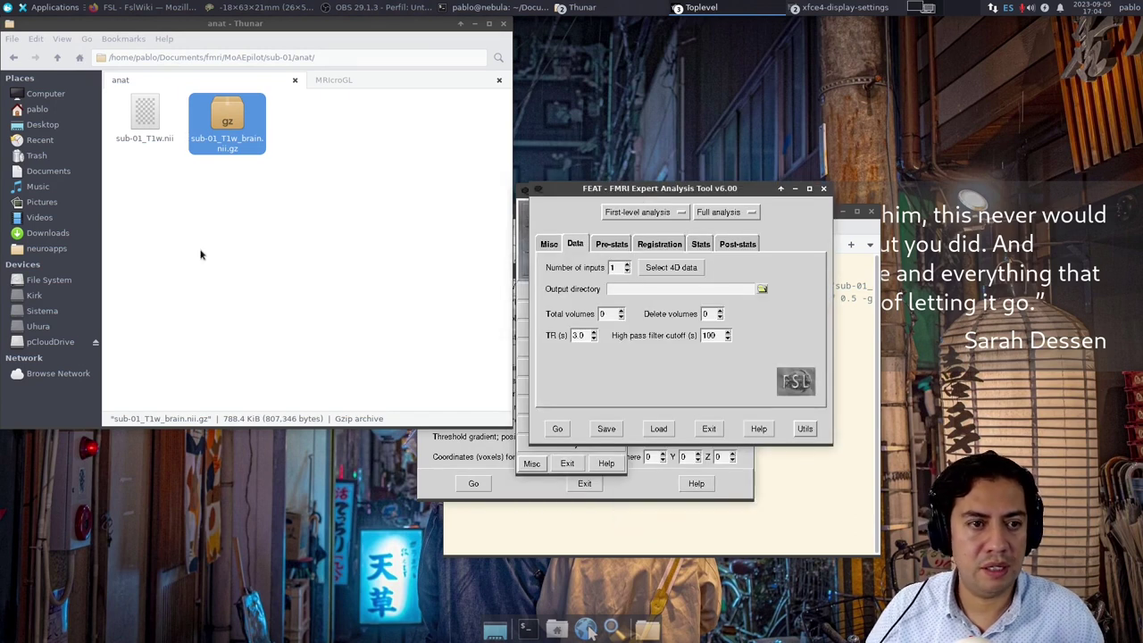
# - Create a new folder named audicion inside the sub-01 folder
pyautogui.click(137, 90)
pyautogui.click(58, 57)
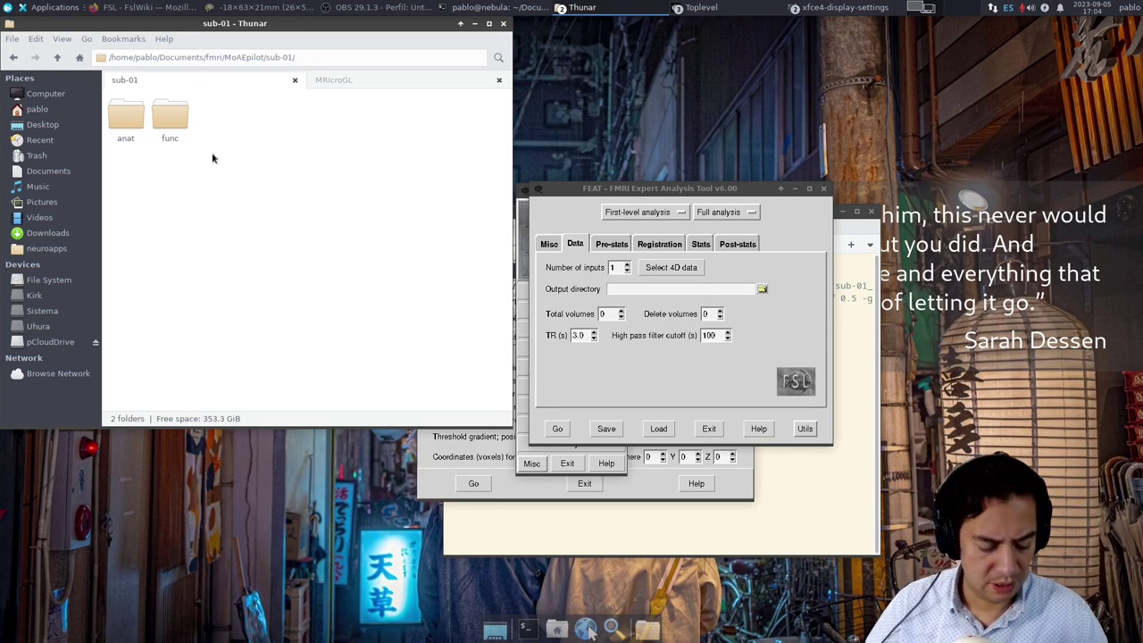
pyautogui.hotkey('ctrl', 'shift', 'n')
pyautogui.write('pr')
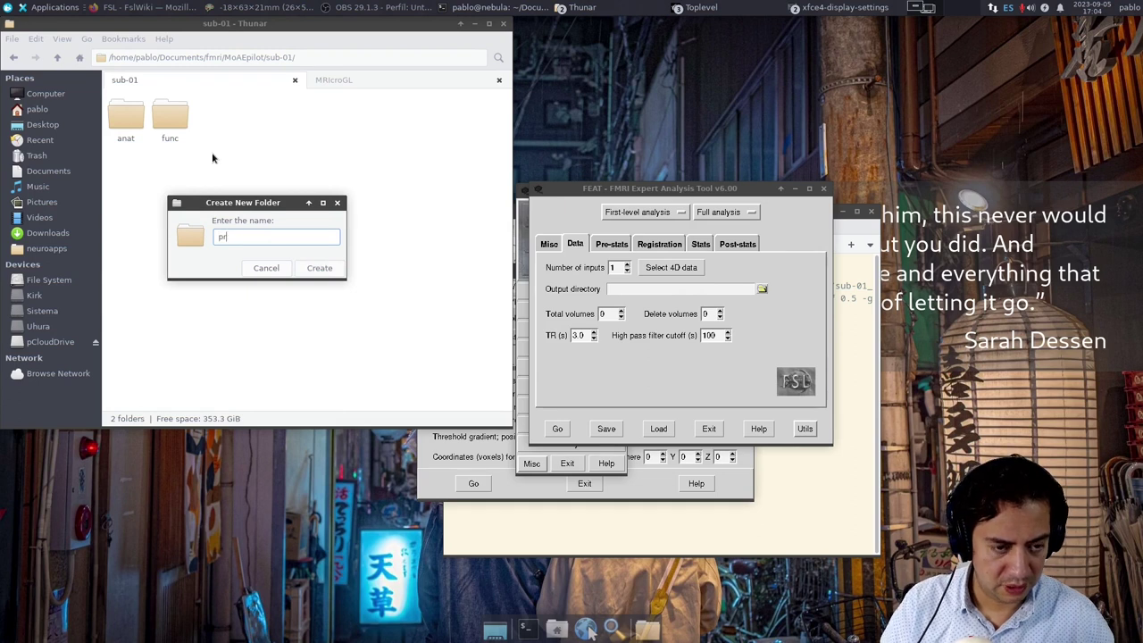
pyautogui.press('BackSpace')
pyautogui.write('audio')
pyautogui.press('BackSpace')
pyautogui.write('cion')
pyautogui.press('Return')
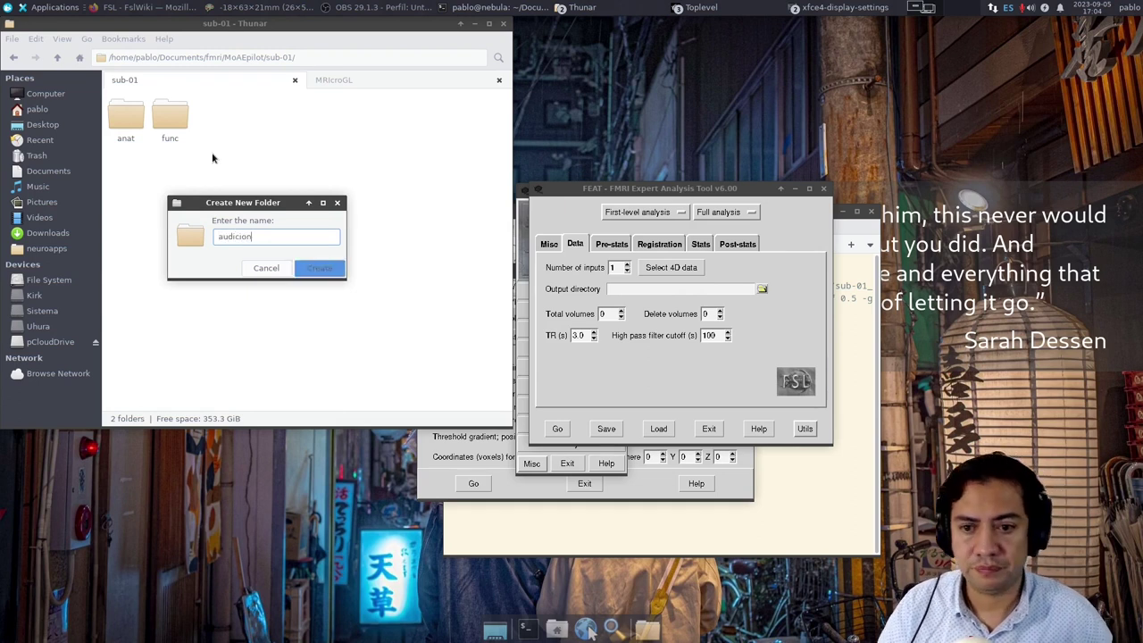
# - Select sub-01_task-auditory_bold from sub-01/func as FEAT's 4D input data
pyautogui.click(656, 271)
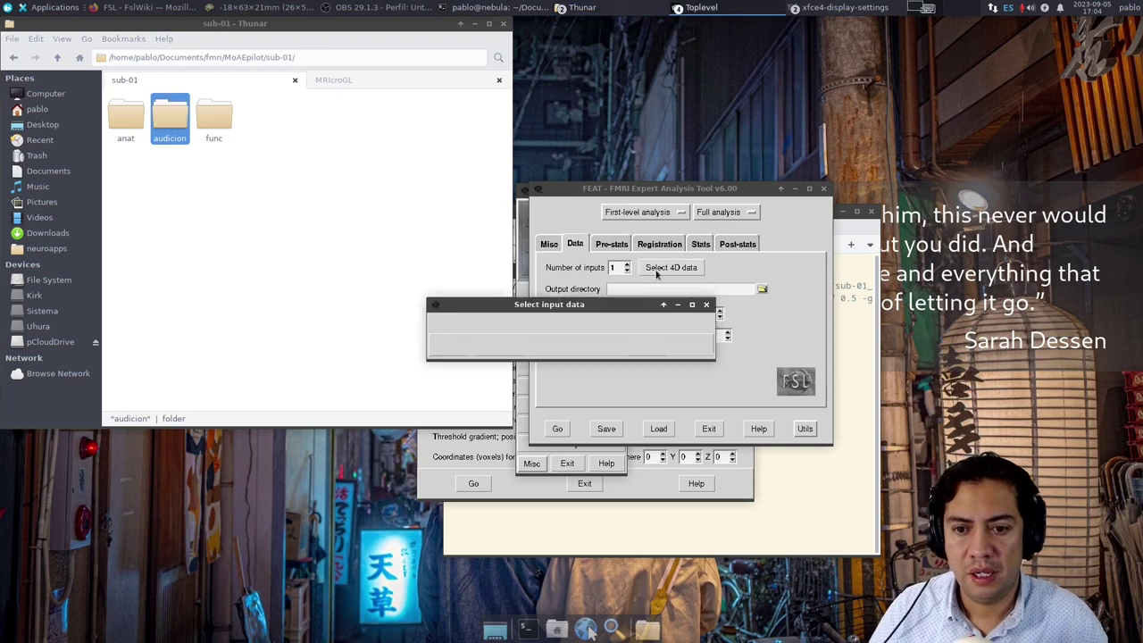
pyautogui.click(707, 327)
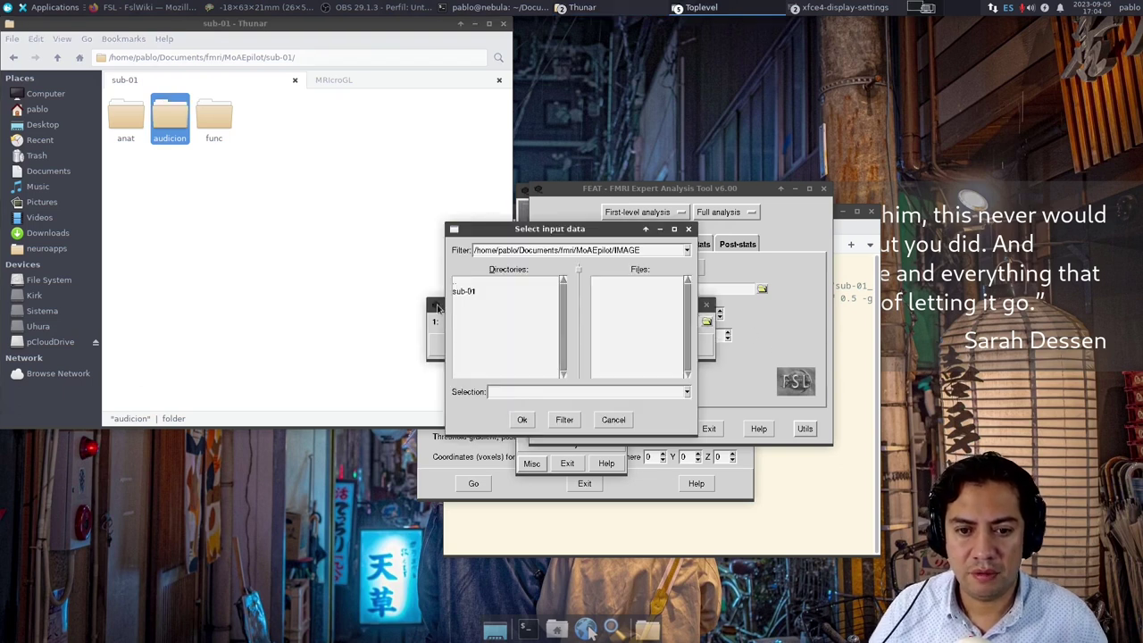
pyautogui.doubleClick(465, 292)
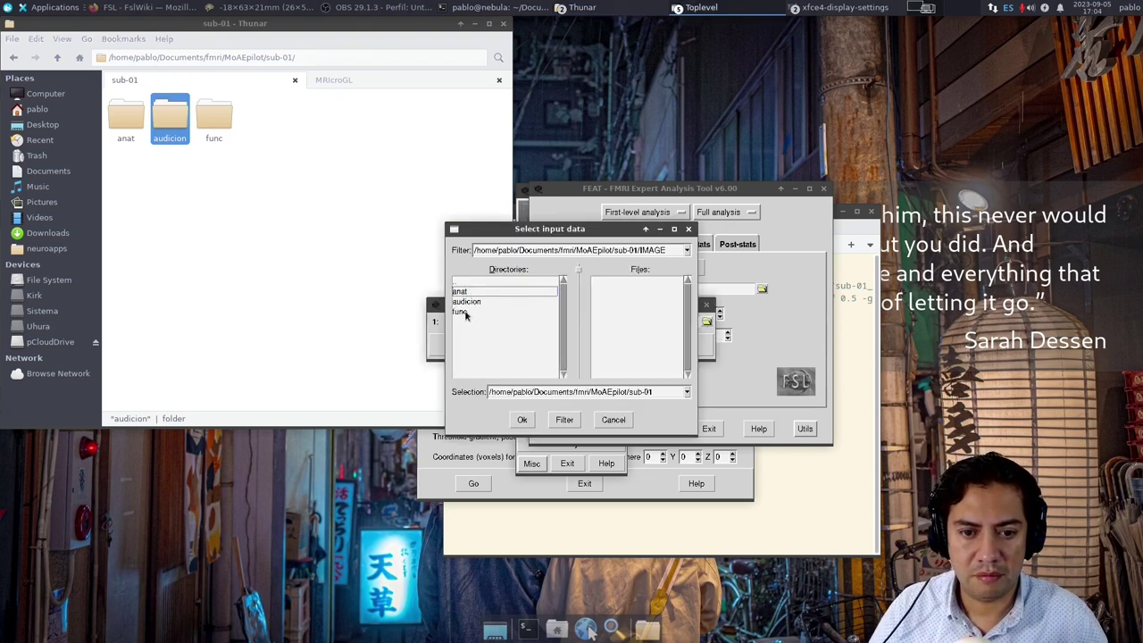
pyautogui.doubleClick(461, 312)
pyautogui.click(634, 282)
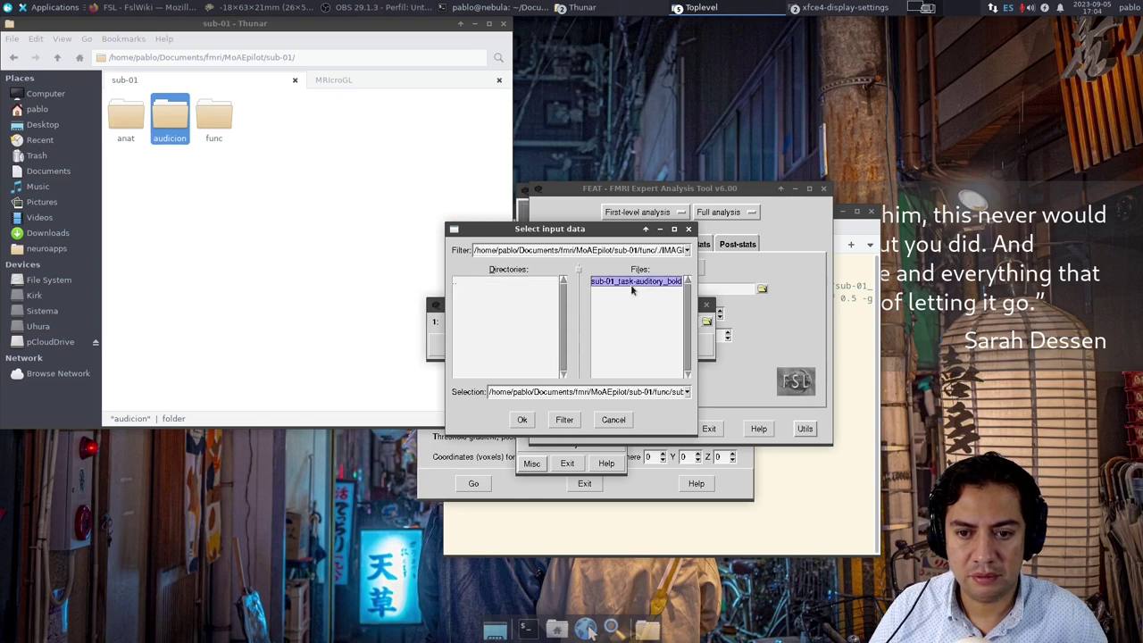
pyautogui.click(522, 421)
pyautogui.click(643, 349)
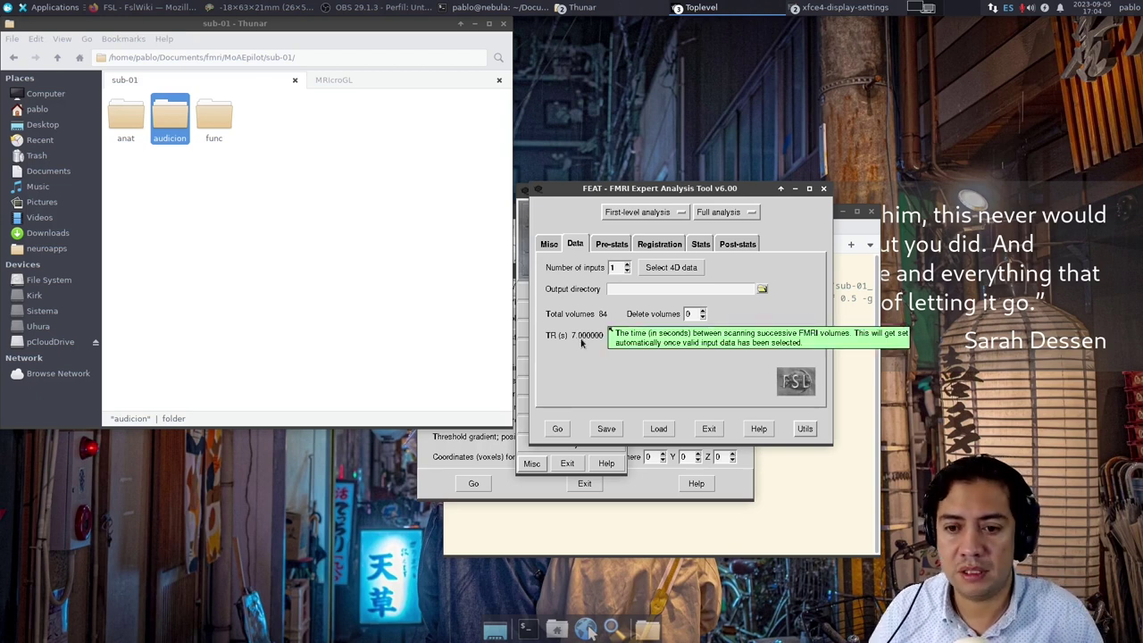
# - Set FEAT's output directory to the audicion folder inside sub-01
pyautogui.click(761, 290)
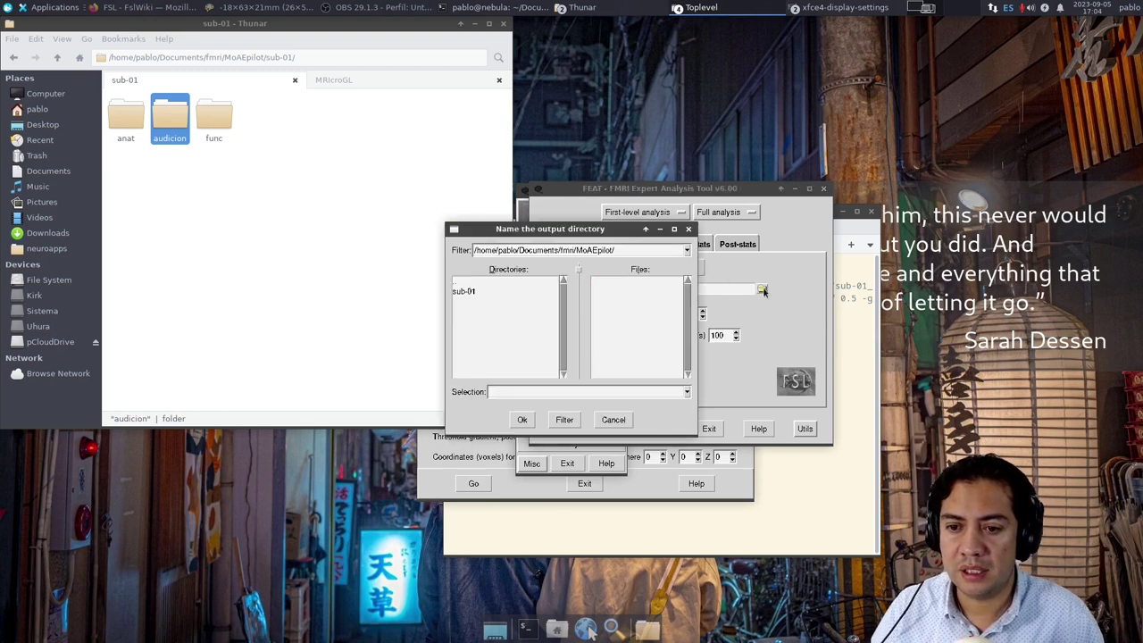
pyautogui.doubleClick(483, 298)
pyautogui.click(473, 303)
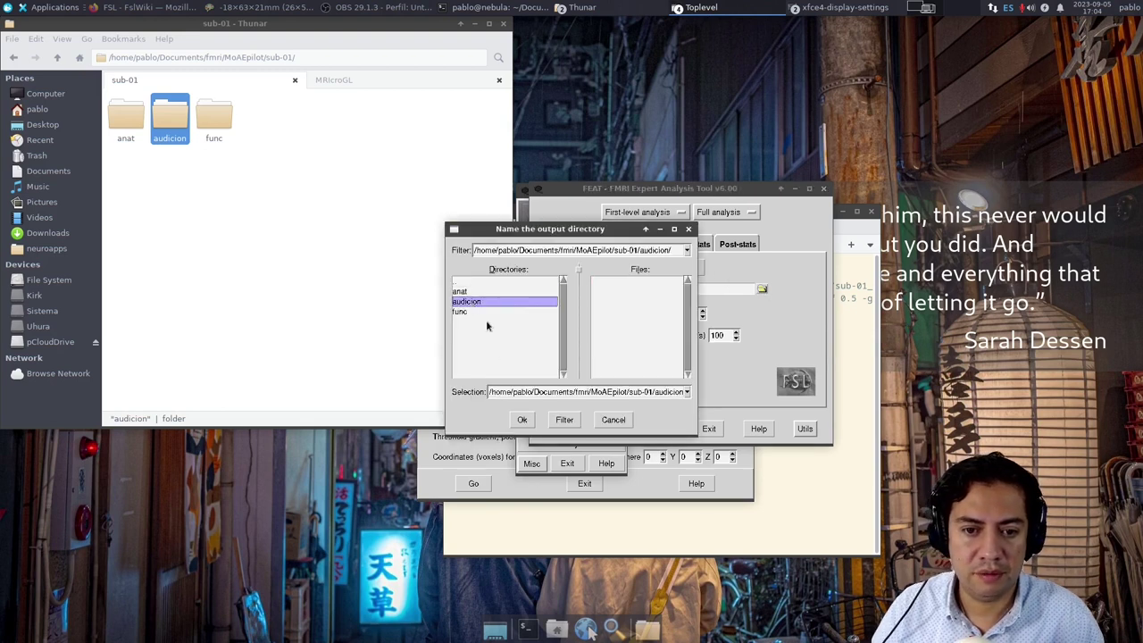
pyautogui.click(523, 420)
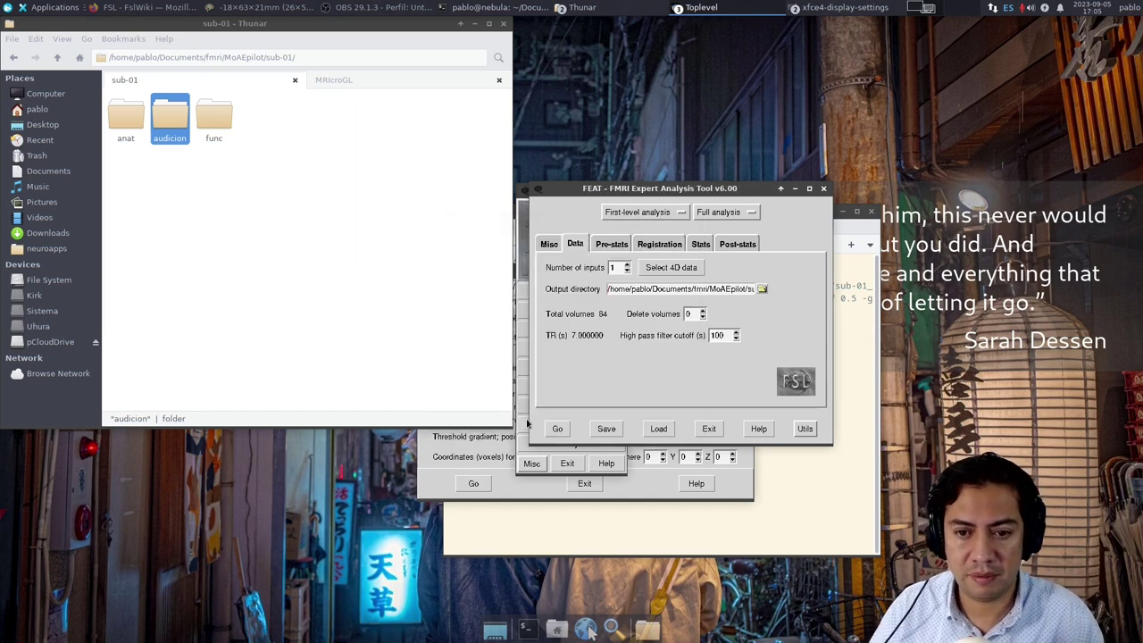
# - In FEAT's pre-stats settings, review the slice timing options, leaving None, and set the spatial smoothing FWHM to 7 mm
pyautogui.click(609, 246)
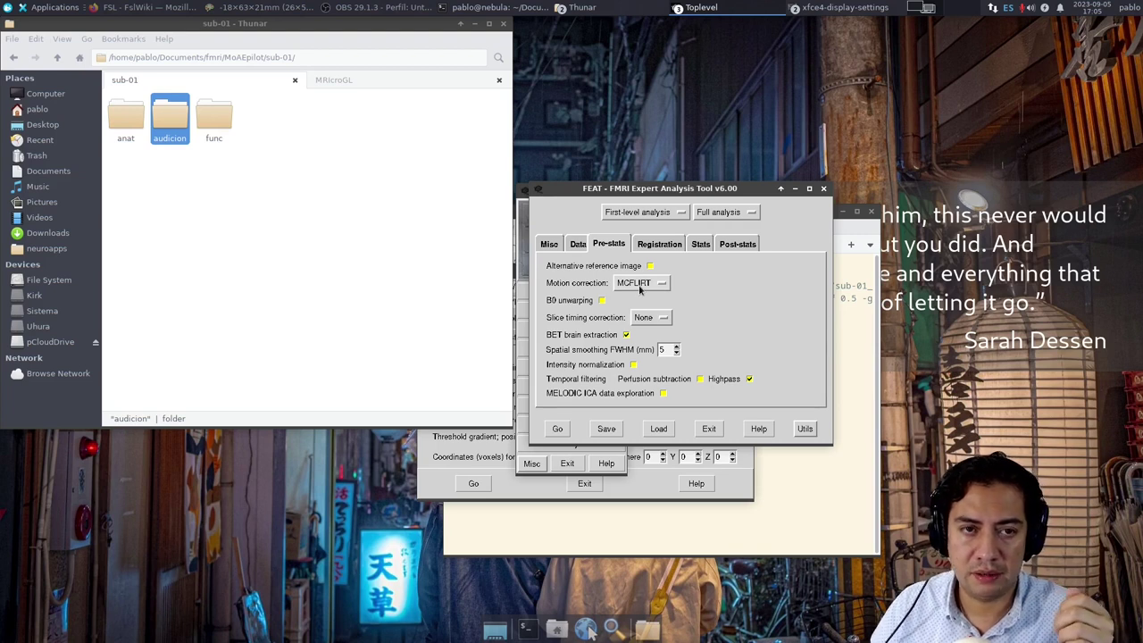
pyautogui.moveTo(639, 288)
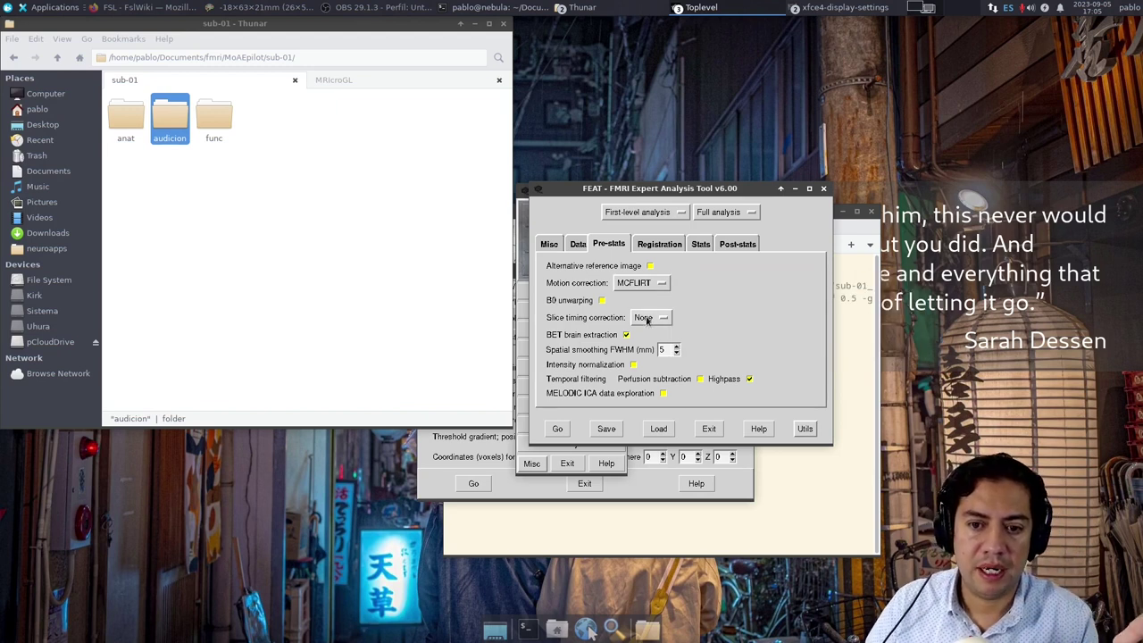
pyautogui.moveTo(648, 321)
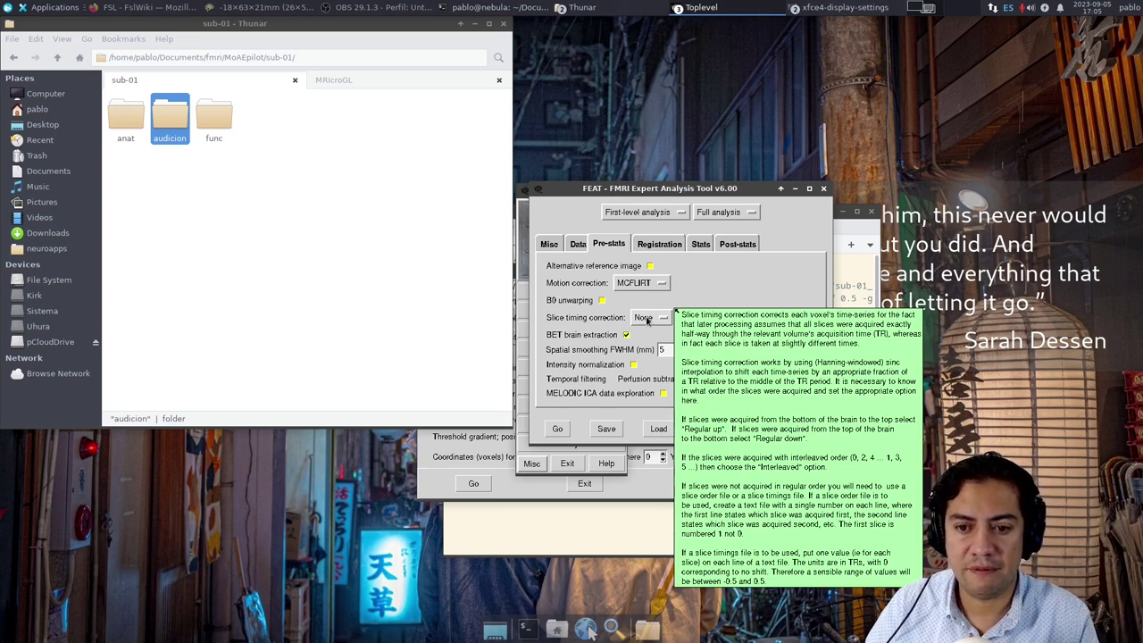
pyautogui.click(647, 319)
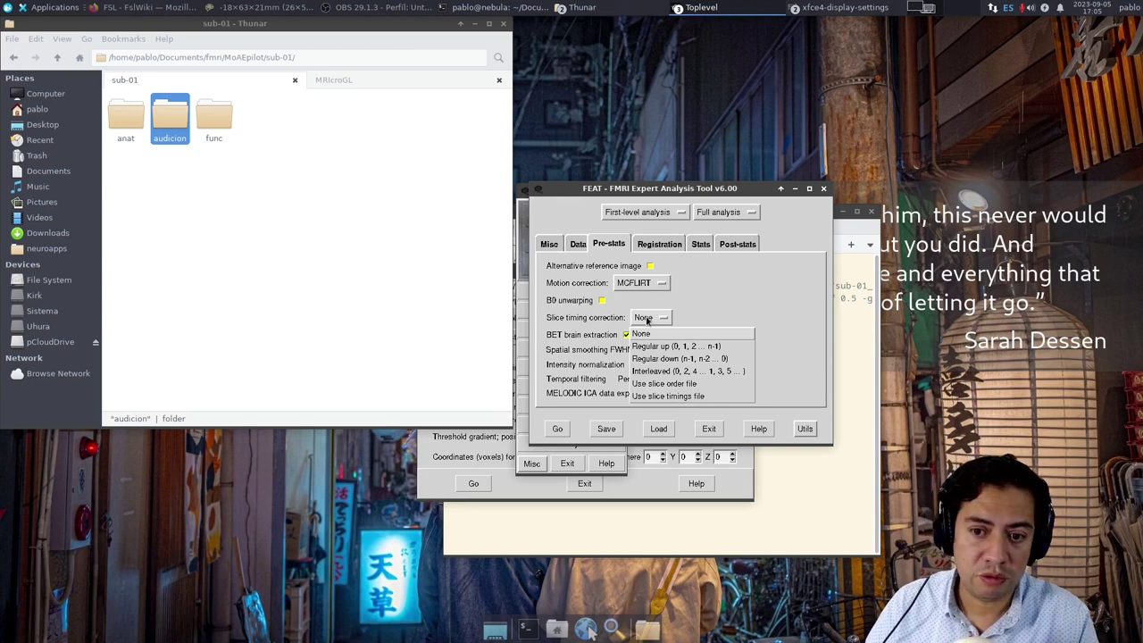
pyautogui.click(647, 320)
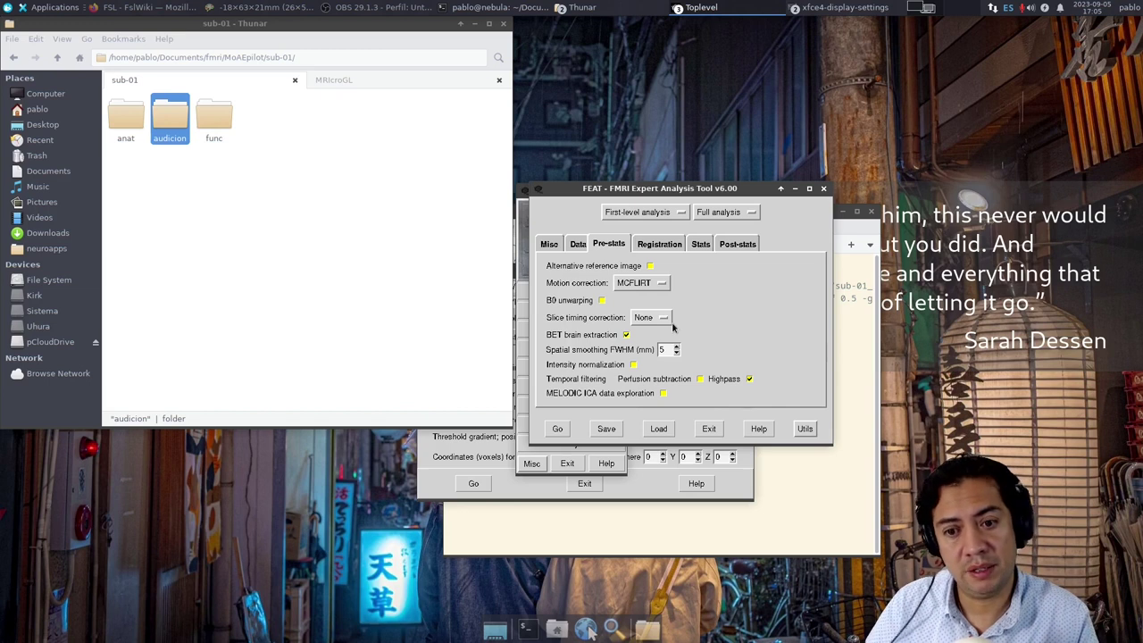
pyautogui.moveTo(675, 312)
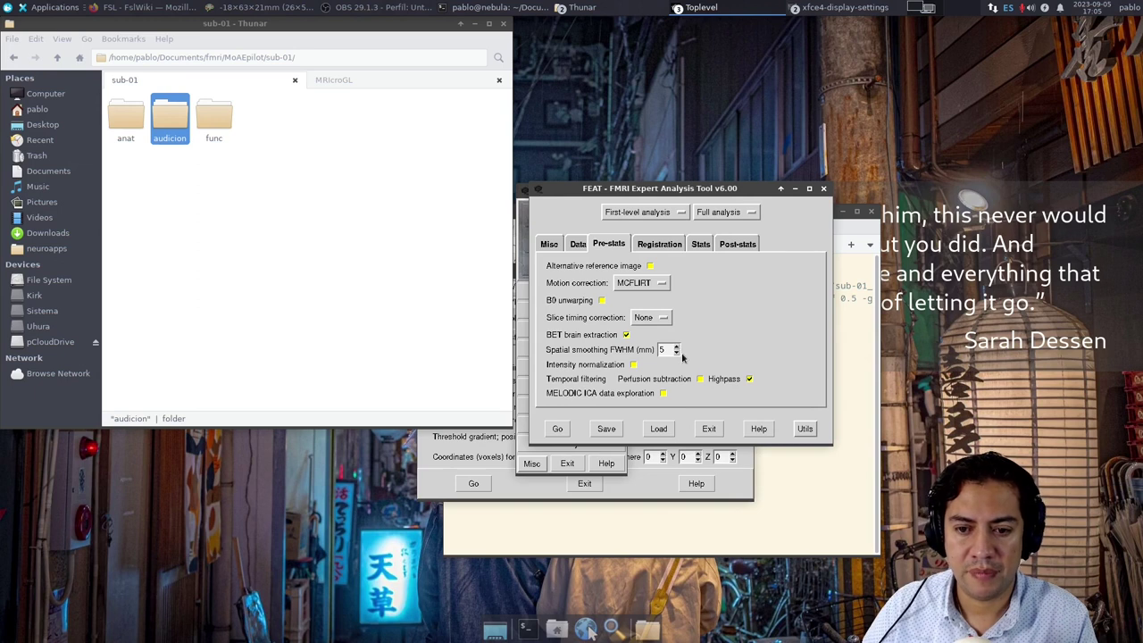
pyautogui.click(676, 347)
pyautogui.click(676, 347)
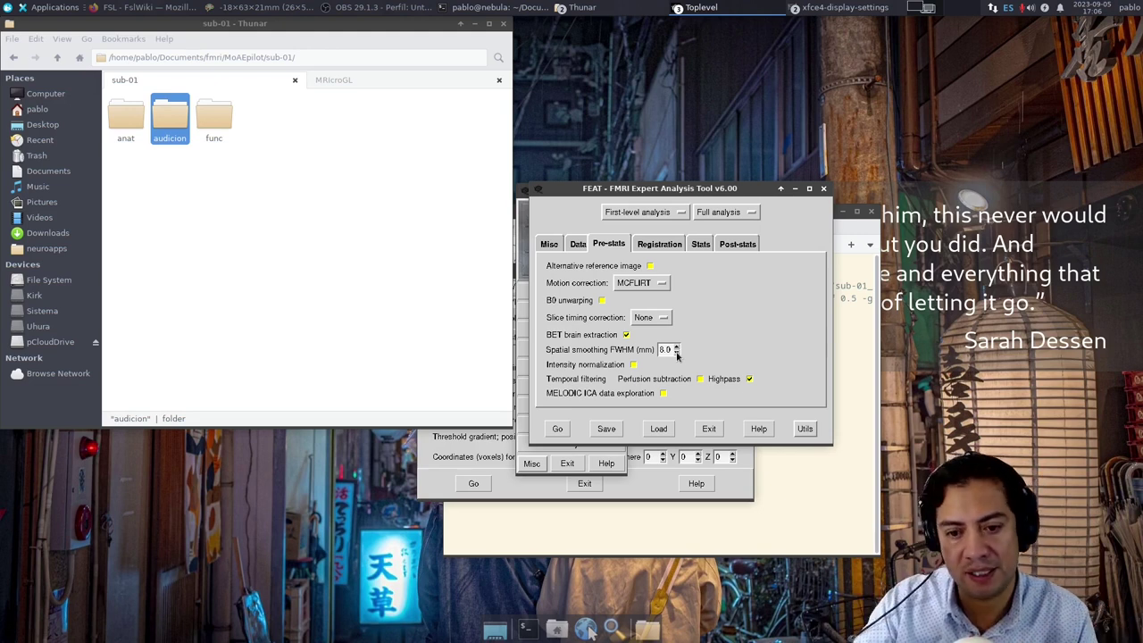
pyautogui.click(677, 354)
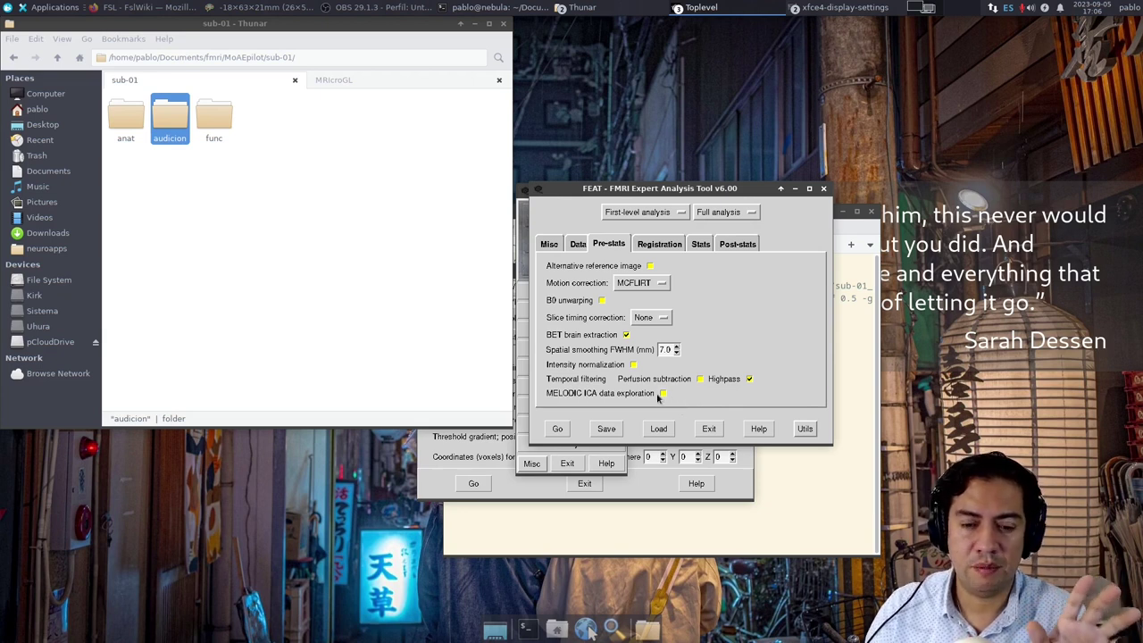
pyautogui.moveTo(657, 395)
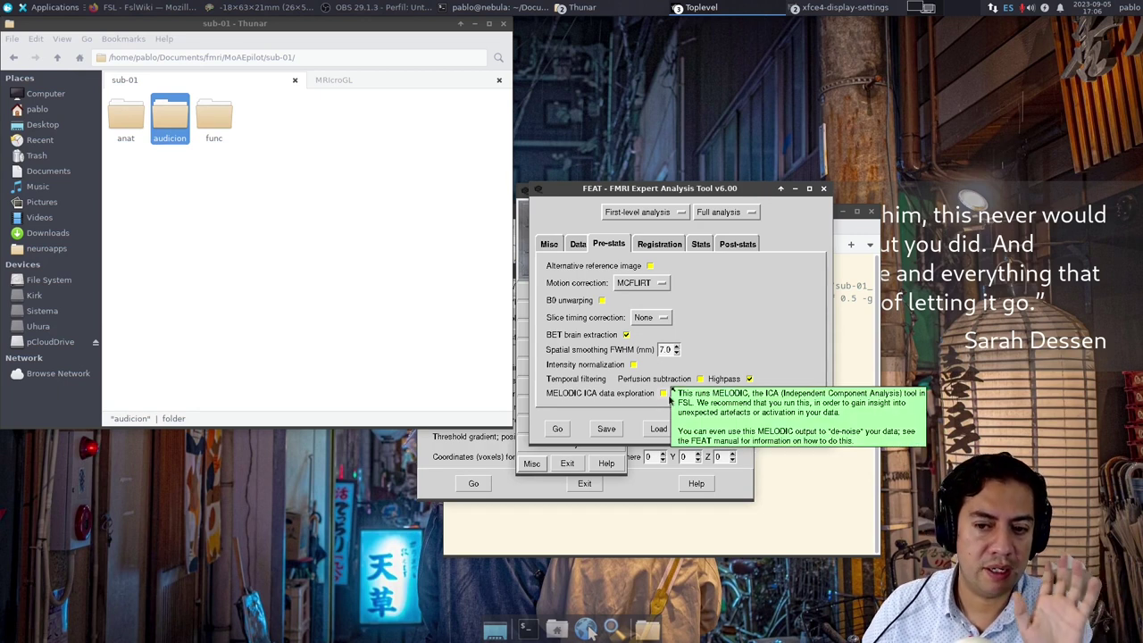
# - Enable the main structural image in FEAT's registration settings and select sub-01_T1w_brain.nii.gz from sub-01/anat
pyautogui.click(656, 249)
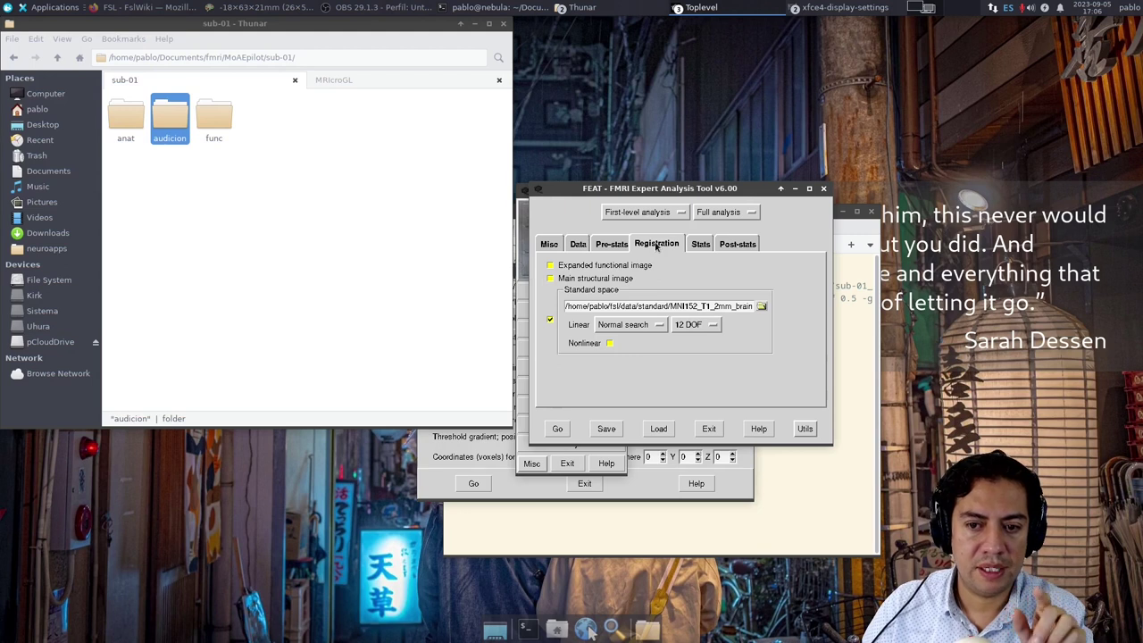
pyautogui.click(554, 280)
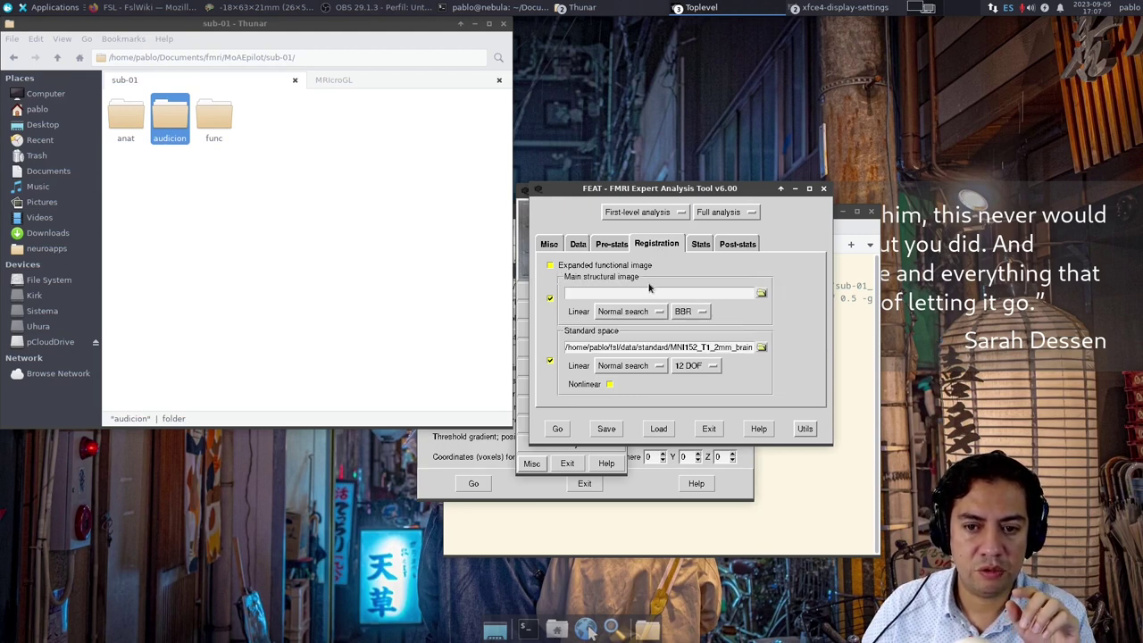
pyautogui.click(761, 293)
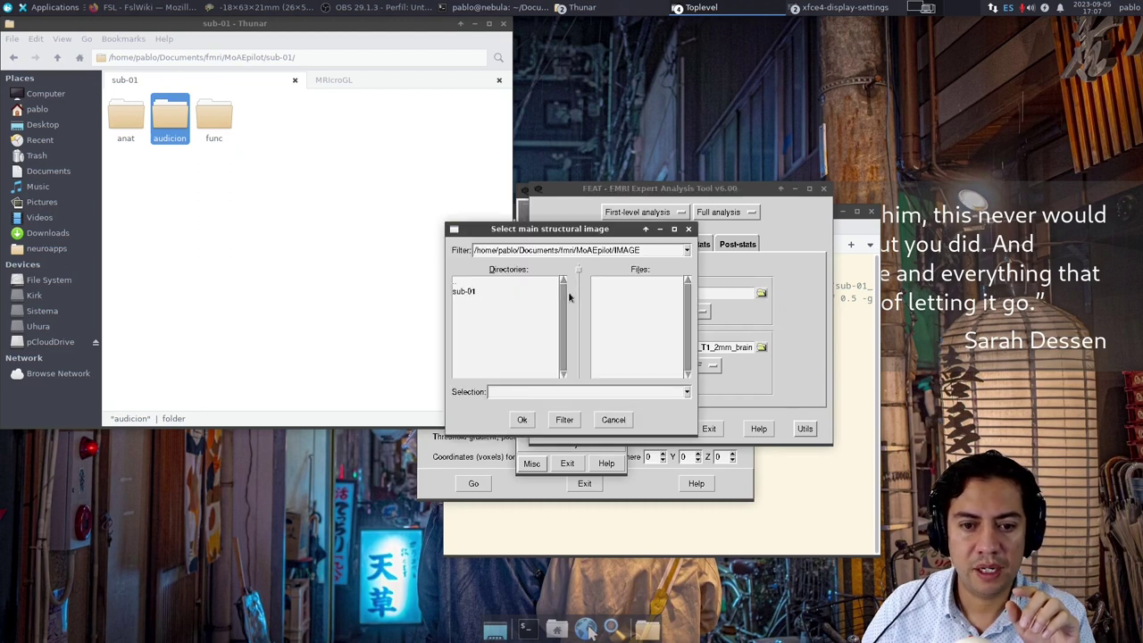
pyautogui.doubleClick(464, 291)
pyautogui.click(471, 293)
pyautogui.doubleClick(473, 293)
pyautogui.click(616, 293)
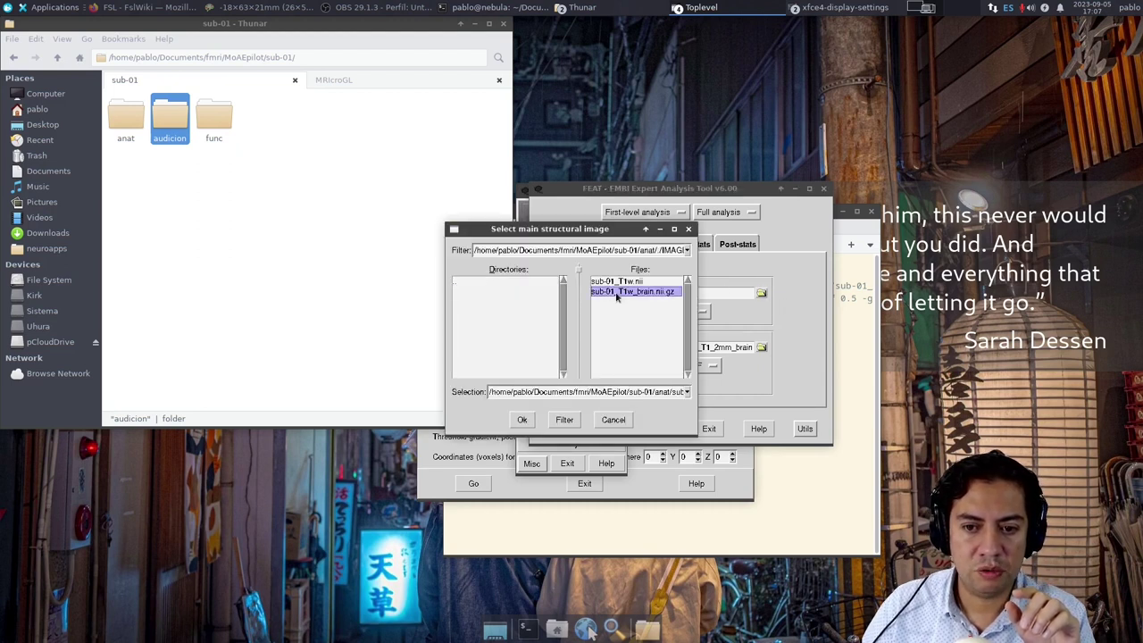
pyautogui.click(527, 419)
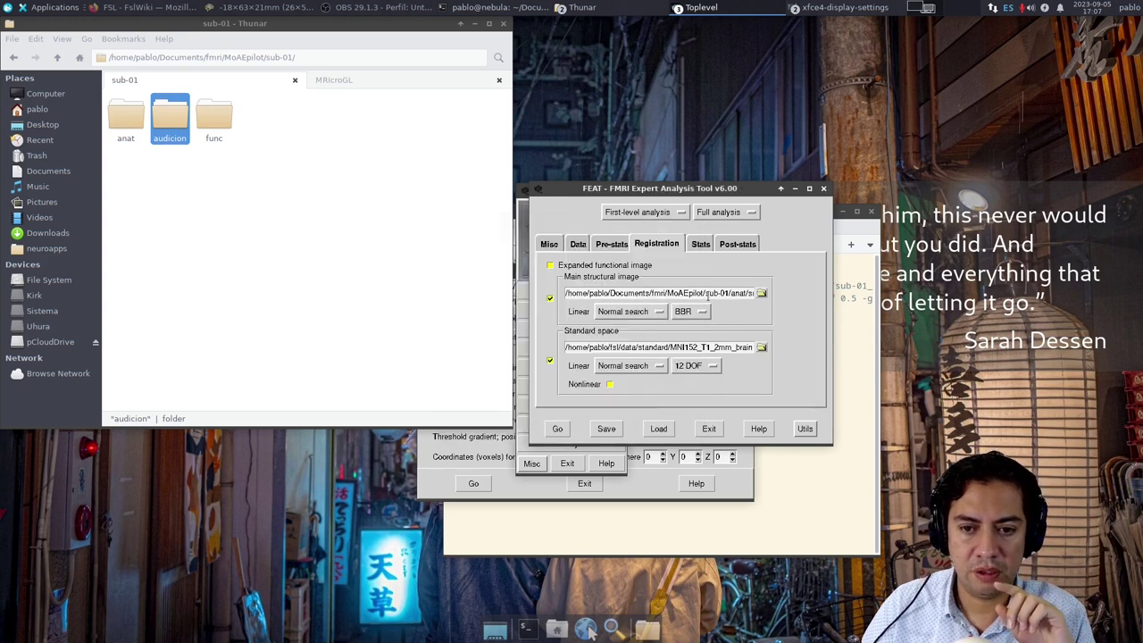
pyautogui.moveTo(680, 314)
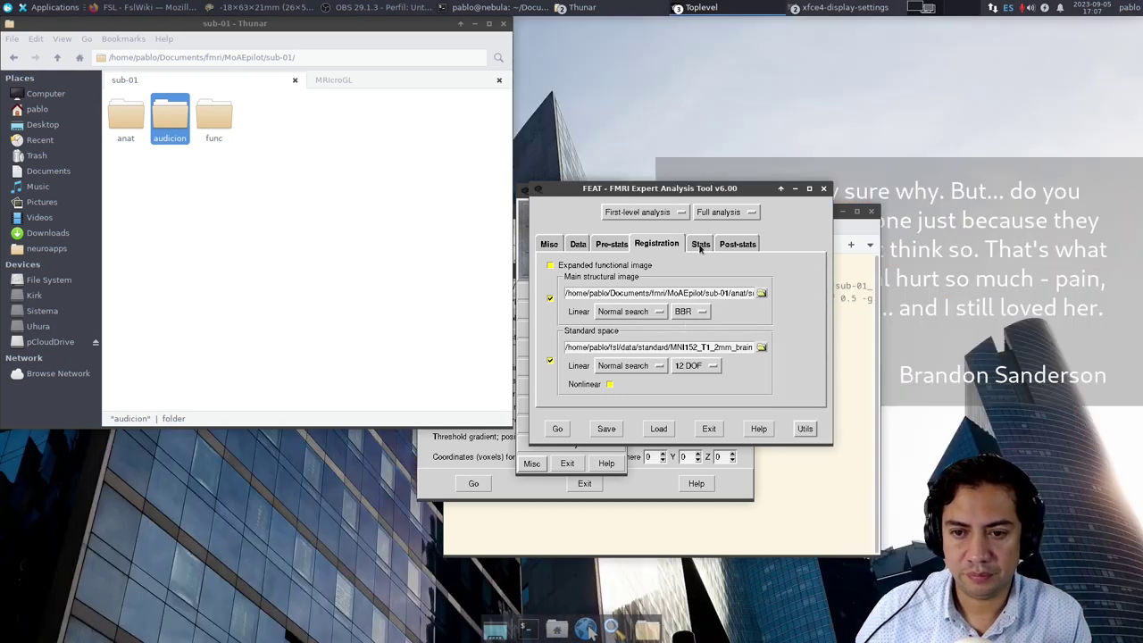
# - Open the full model setup from FEAT's stats settings and reposition the General Linear Model window
pyautogui.click(699, 248)
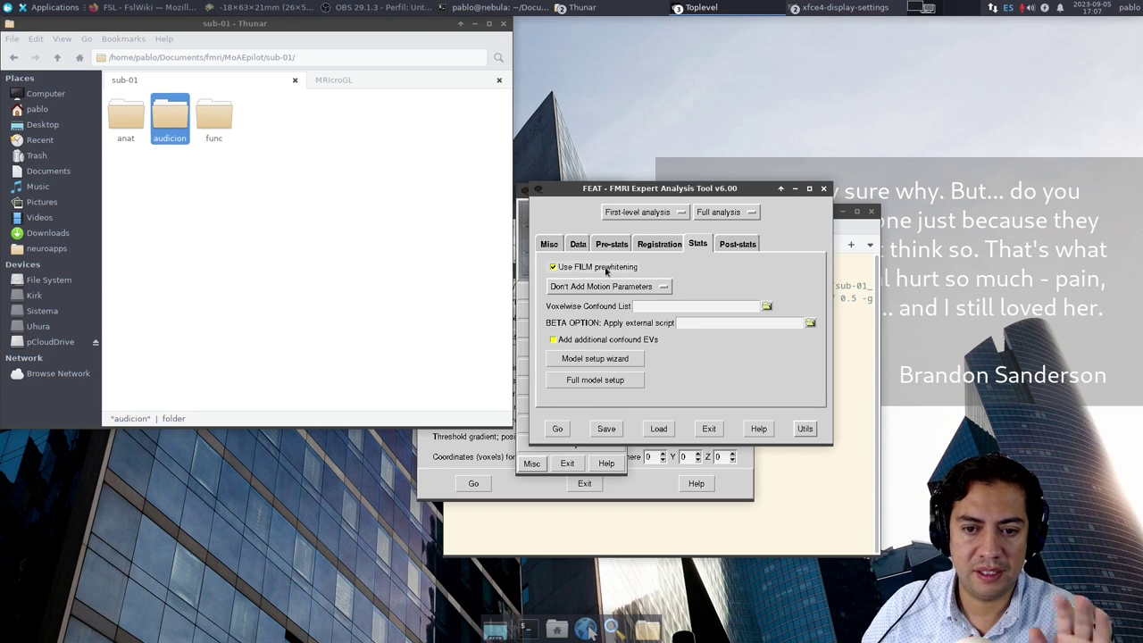
pyautogui.moveTo(605, 270)
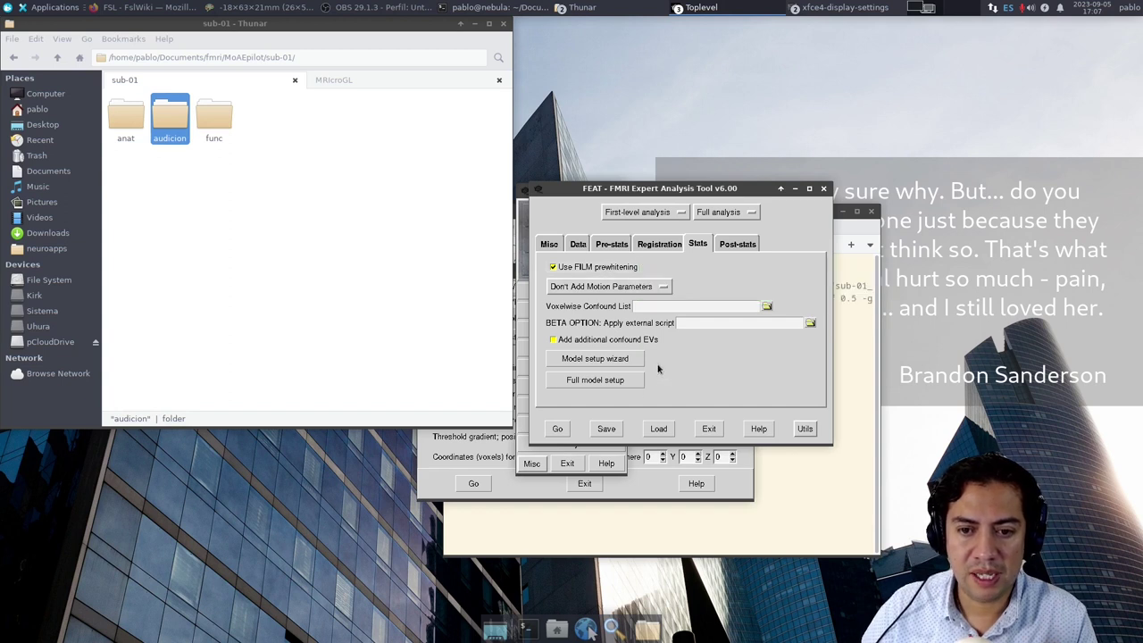
pyautogui.click(595, 380)
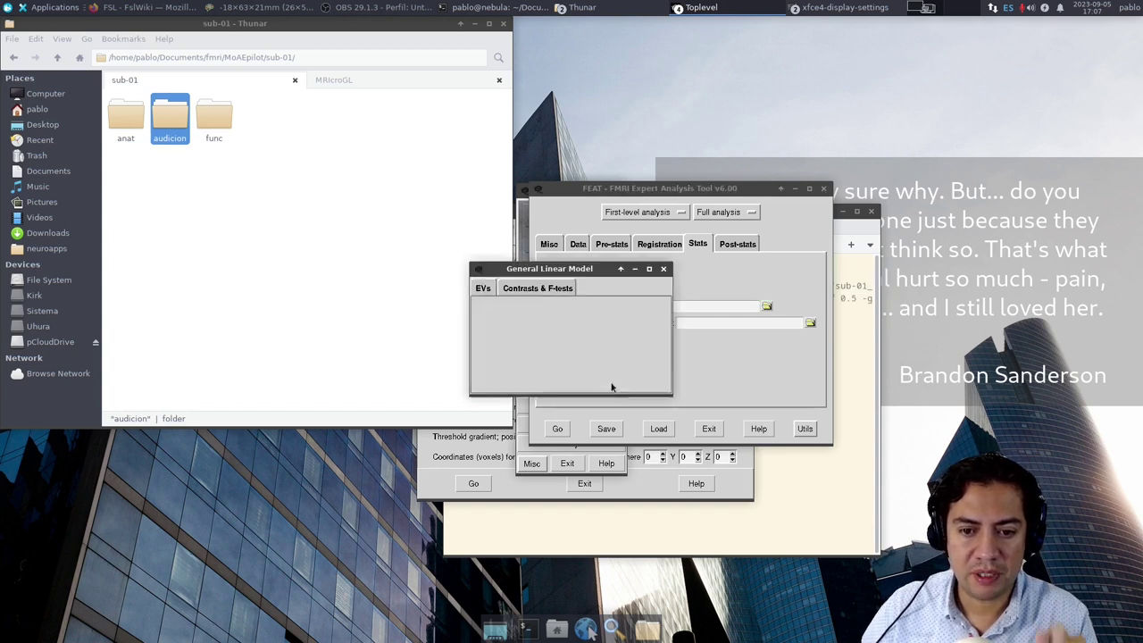
pyautogui.moveTo(557, 238); pyautogui.dragTo(581, 177)
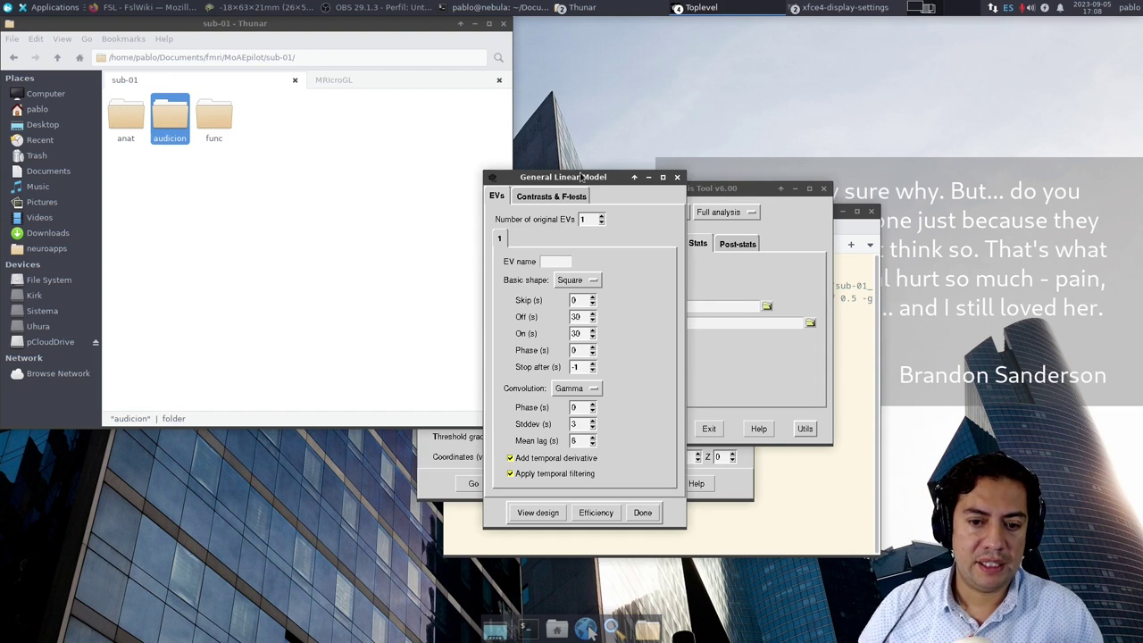
# - Open sub-01_task-auditory_events.tsv from the func folder in LibreOffice Calc with the default tab-separated import and review its onset, duration and trial_type columns
pyautogui.doubleClick(214, 117)
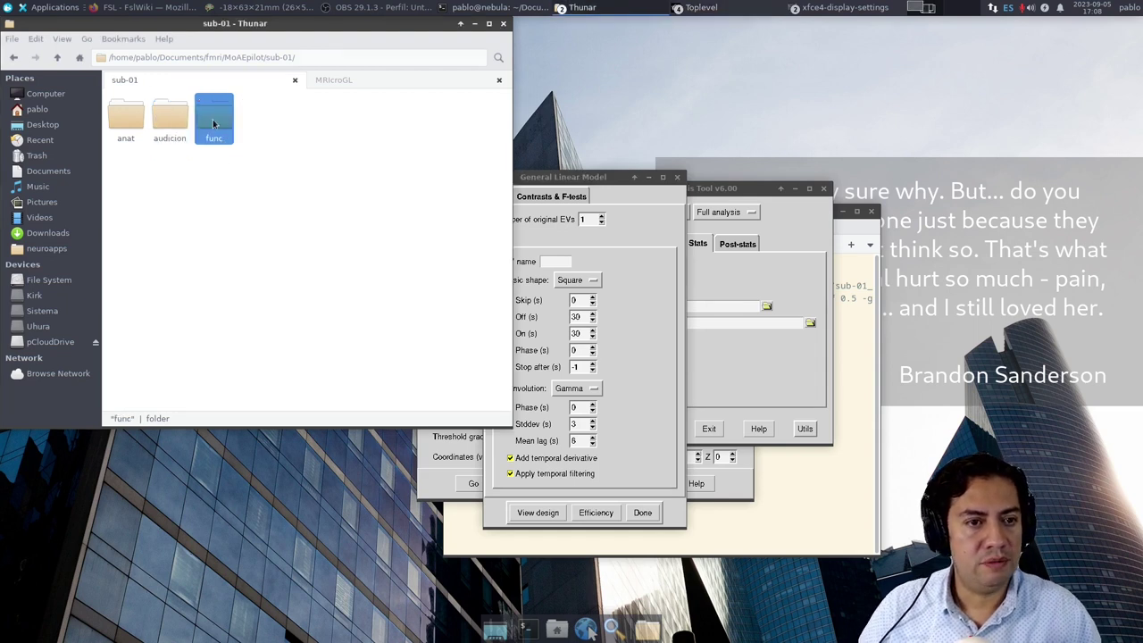
pyautogui.doubleClick(227, 132)
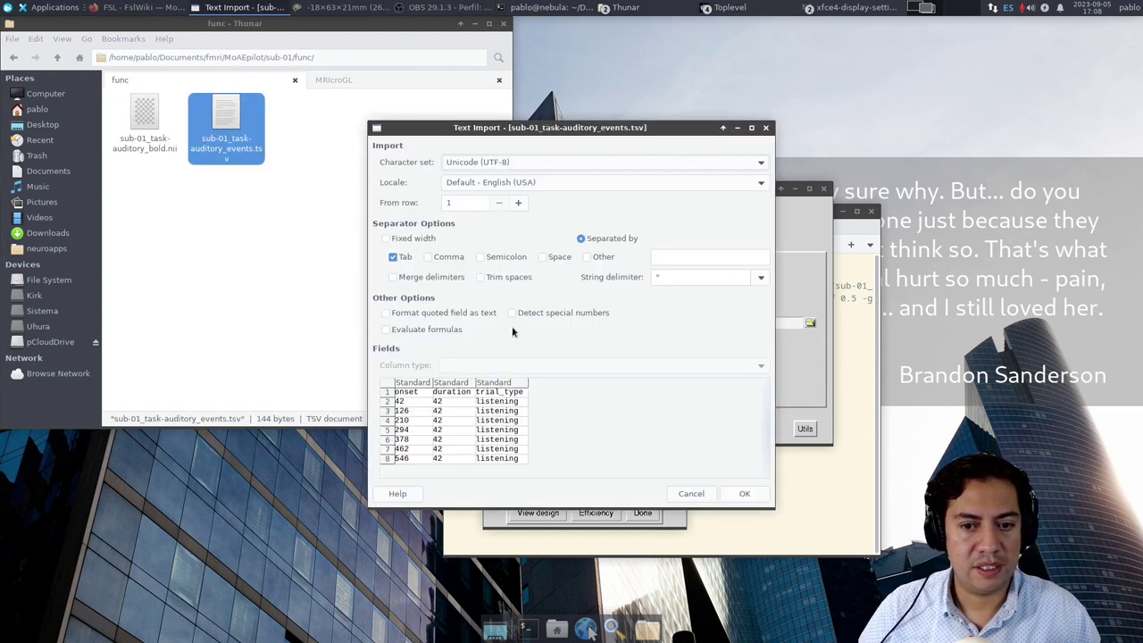
pyautogui.click(744, 493)
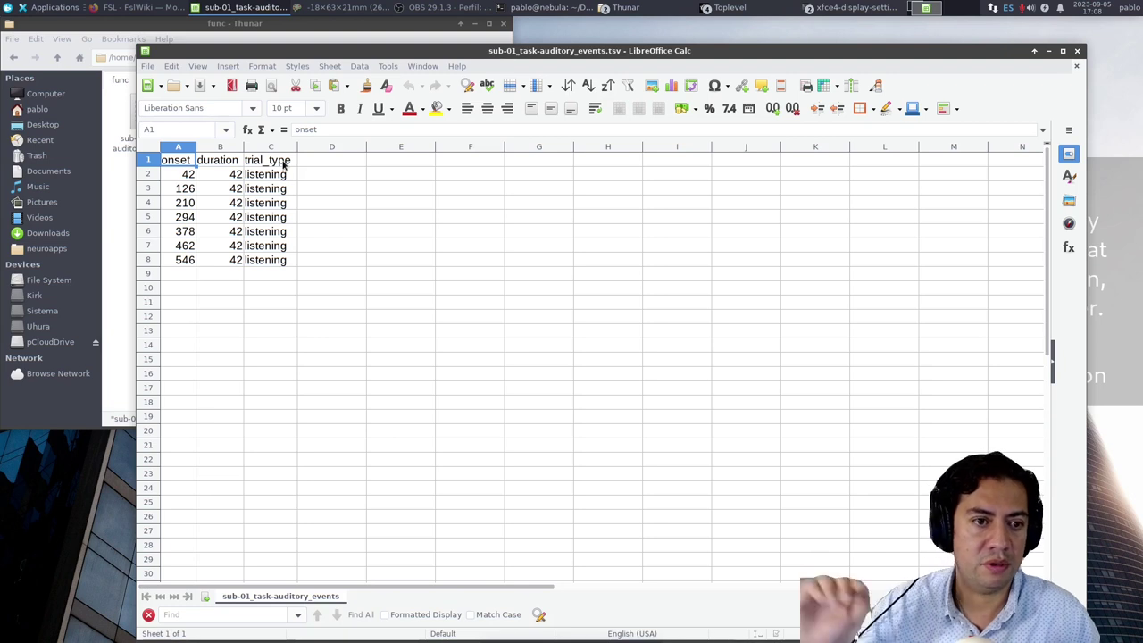
pyautogui.click(176, 177)
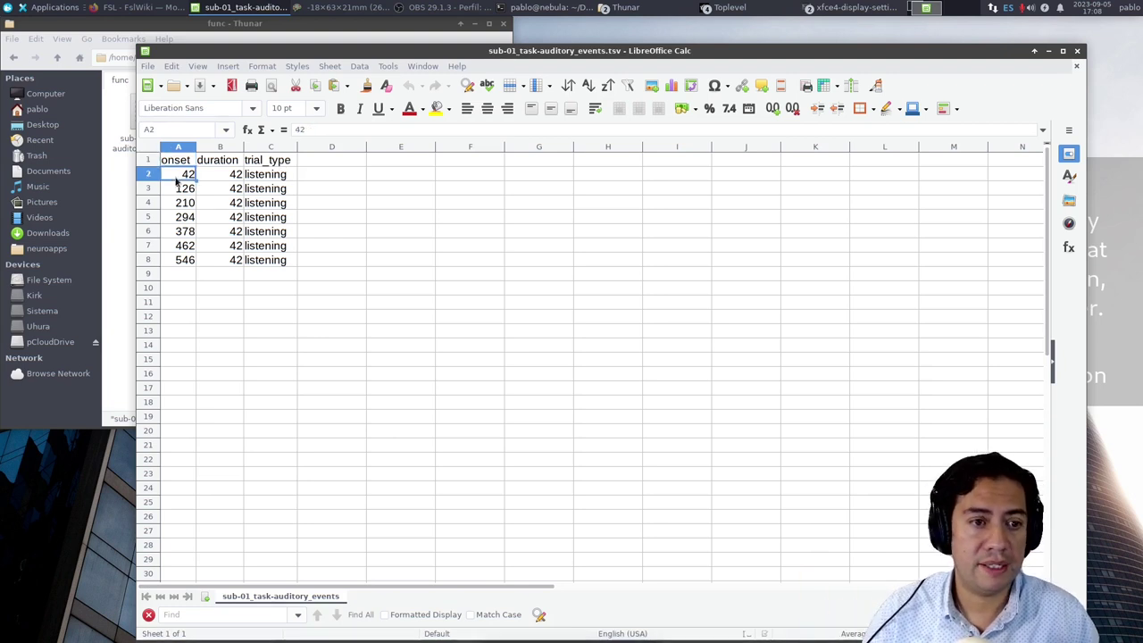
pyautogui.click(228, 183)
pyautogui.click(259, 177)
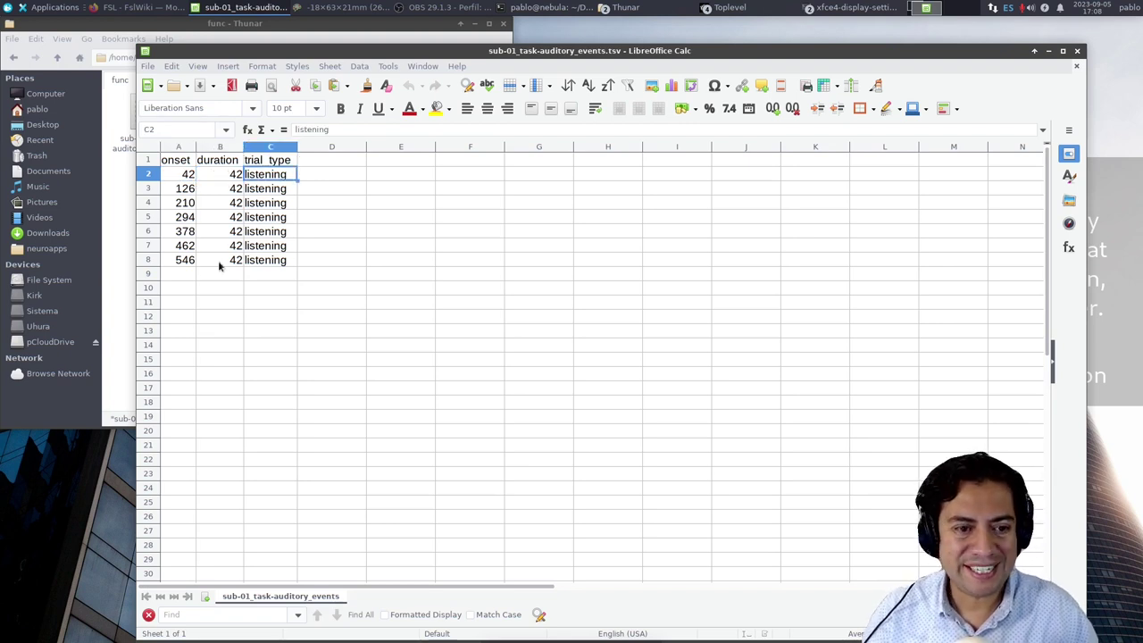
pyautogui.click(182, 288)
pyautogui.click(263, 262)
# - Copy the onset and duration values in A2:B8 to a new block starting at A11
pyautogui.moveTo(235, 259); pyautogui.dragTo(177, 181)
pyautogui.hotkey('ctrl', 'c')
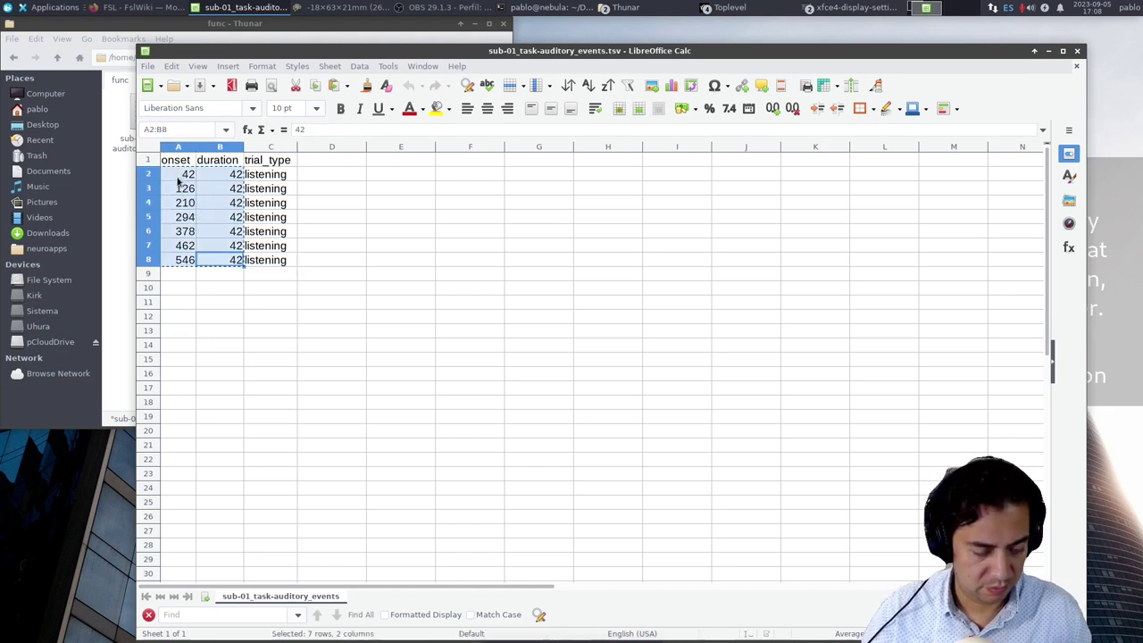
pyautogui.click(182, 302)
pyautogui.hotkey('ctrl', 'v')
# - Fill cells C11 to C17 with the value 1 as the third column of the new block
pyautogui.click(268, 303)
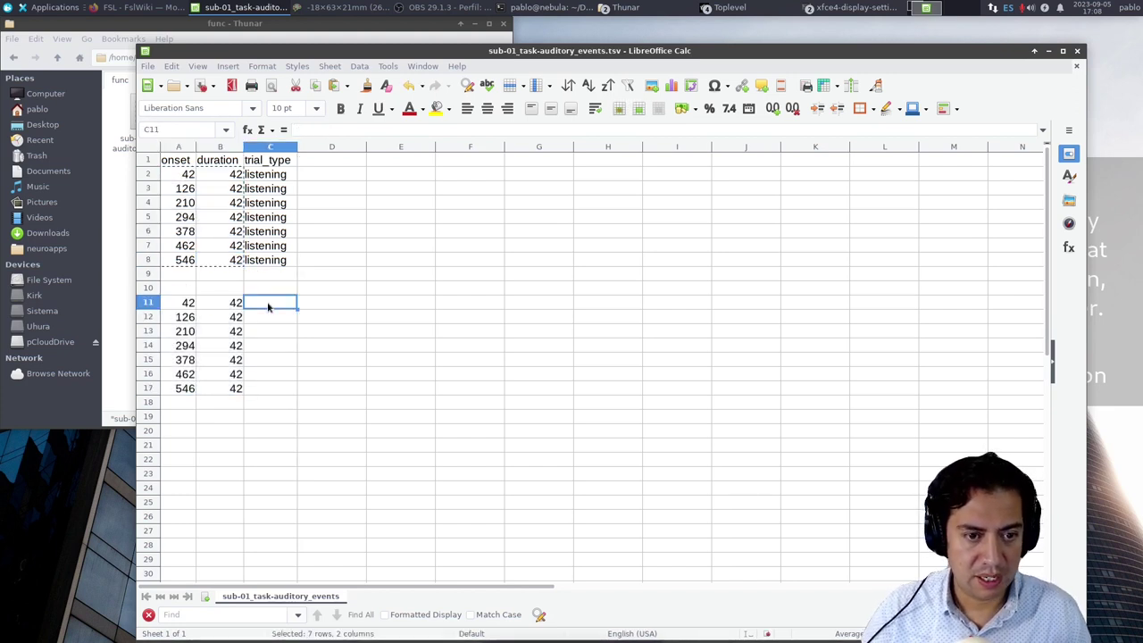
pyautogui.write('1')
pyautogui.press('Return')
pyautogui.write('1')
pyautogui.press('Return')
pyautogui.write('1')
pyautogui.press('Return')
pyautogui.write('1 1')
pyautogui.press('Return')
pyautogui.write('1')
pyautogui.press('Return')
pyautogui.write('1')
pyautogui.press('Return')
pyautogui.press('Up')
pyautogui.press('Up')
pyautogui.press('Up')
pyautogui.press('Up')
pyautogui.press('Up')
pyautogui.press('Up')
pyautogui.press('Up')
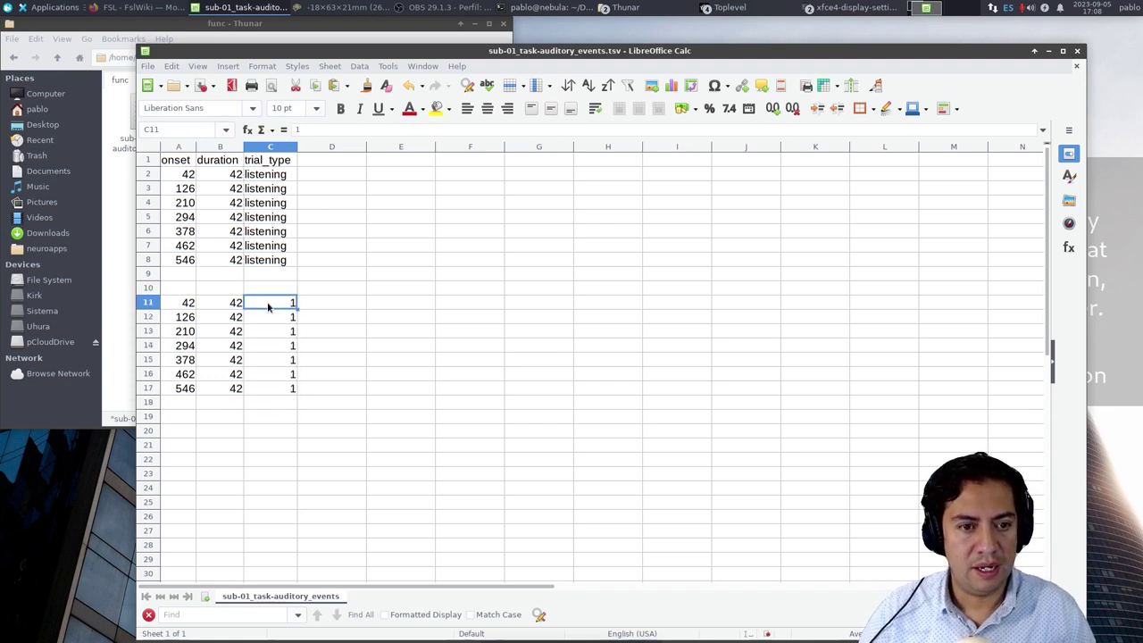
# - Copy the three-column block A11:C17 to the clipboard and minimize the spreadsheet window
pyautogui.press('Left')
pyautogui.hotkey('shift', 'Left')
pyautogui.hotkey('shift', 'Right')
pyautogui.hotkey('shift', 'Down')
pyautogui.hotkey('shift', 'Down')
pyautogui.hotkey('shift', 'Down')
pyautogui.hotkey('shift', 'Down')
pyautogui.hotkey('shift', 'Down')
pyautogui.hotkey('shift', 'Down')
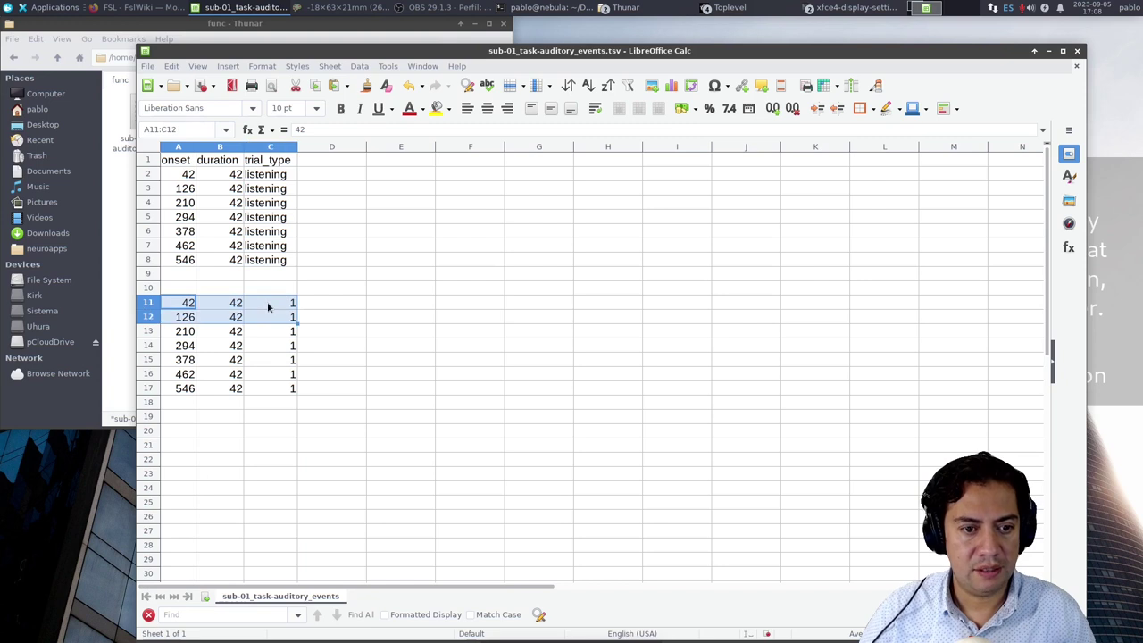
pyautogui.hotkey('ctrl', 'c')
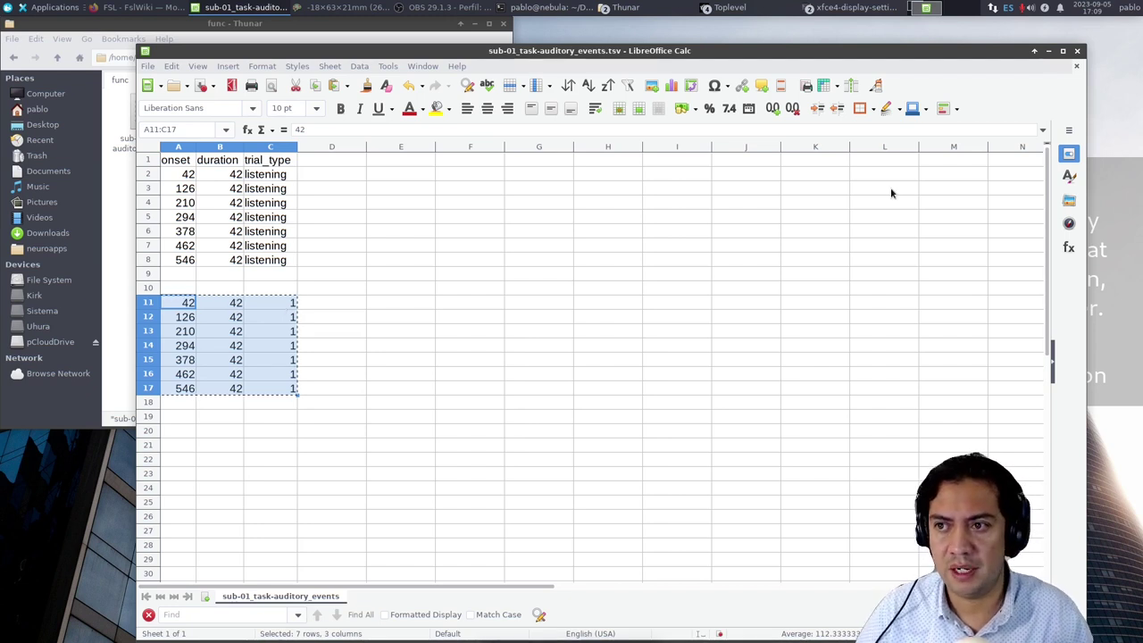
pyautogui.click(1048, 52)
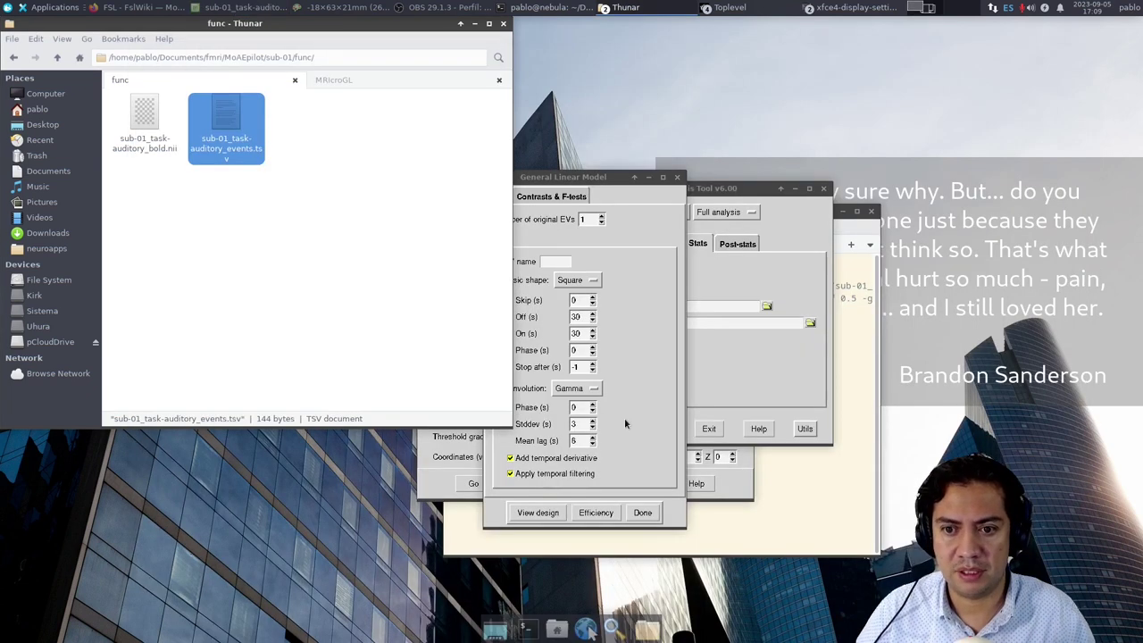
# - Create a new empty file named eventos.txt in the sub-01/func folder
pyautogui.click(181, 217)
pyautogui.rightClick(181, 217)
pyautogui.moveTo(311, 239)
pyautogui.click(338, 268)
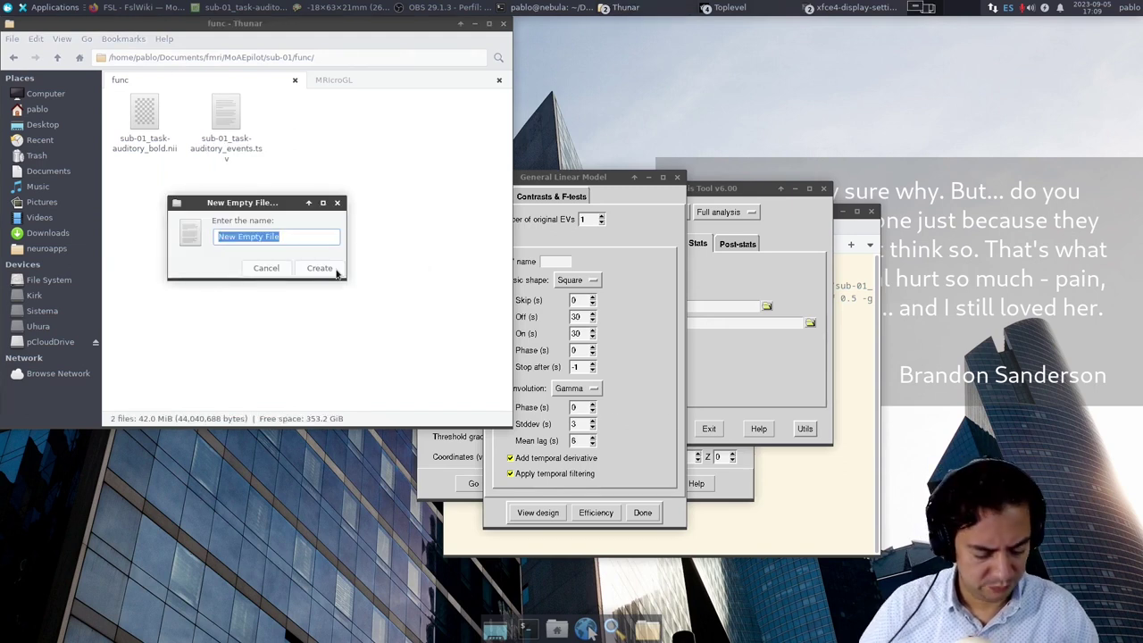
pyautogui.write('evento')
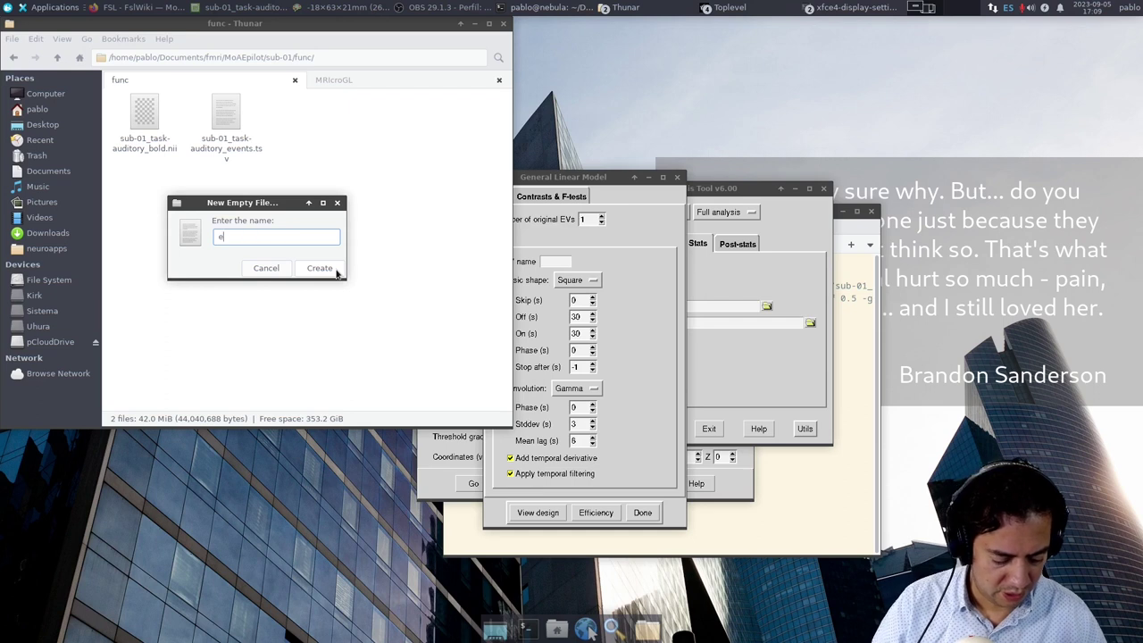
pyautogui.write('s.txt')
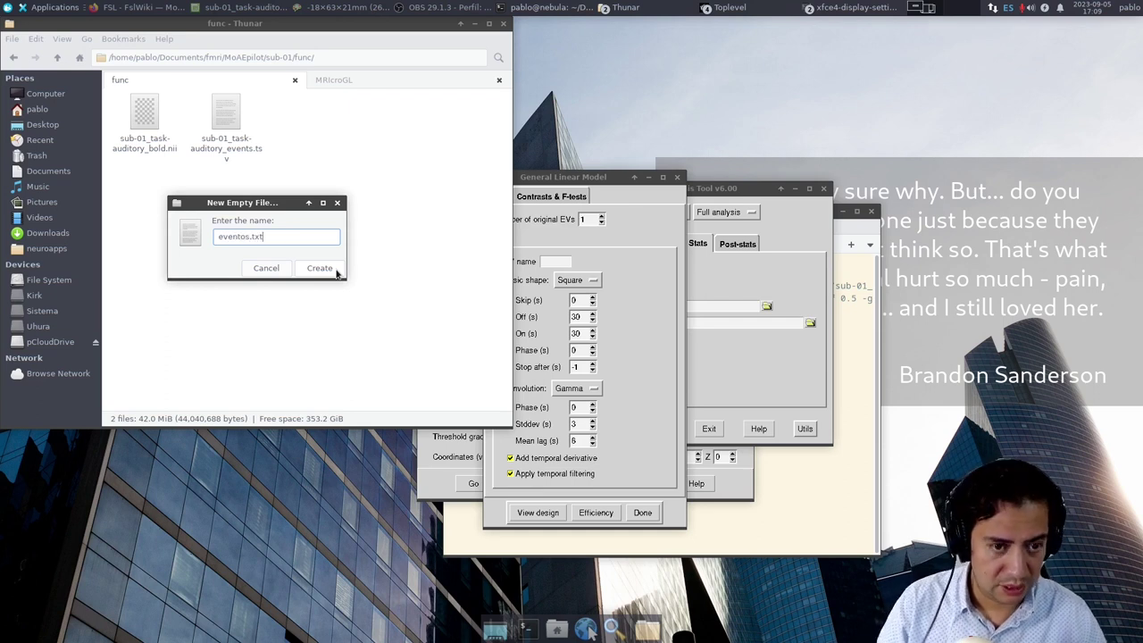
pyautogui.click(320, 268)
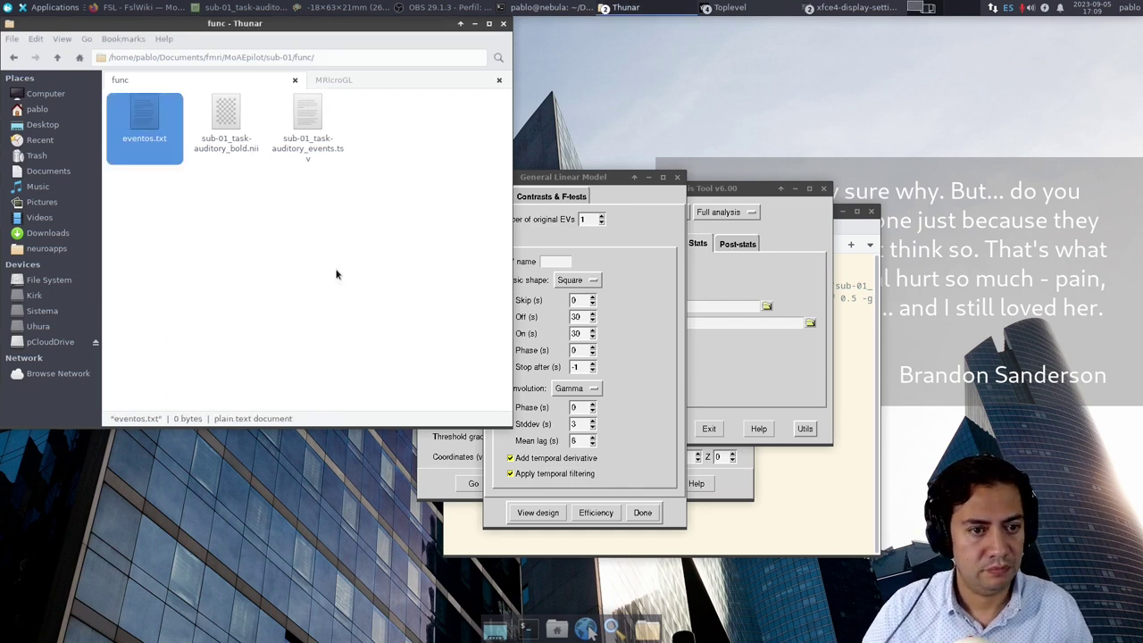
# - Paste the copied three-column event values into eventos.txt in Visual Studio Code, save the file and quit the editor
pyautogui.doubleClick(160, 148)
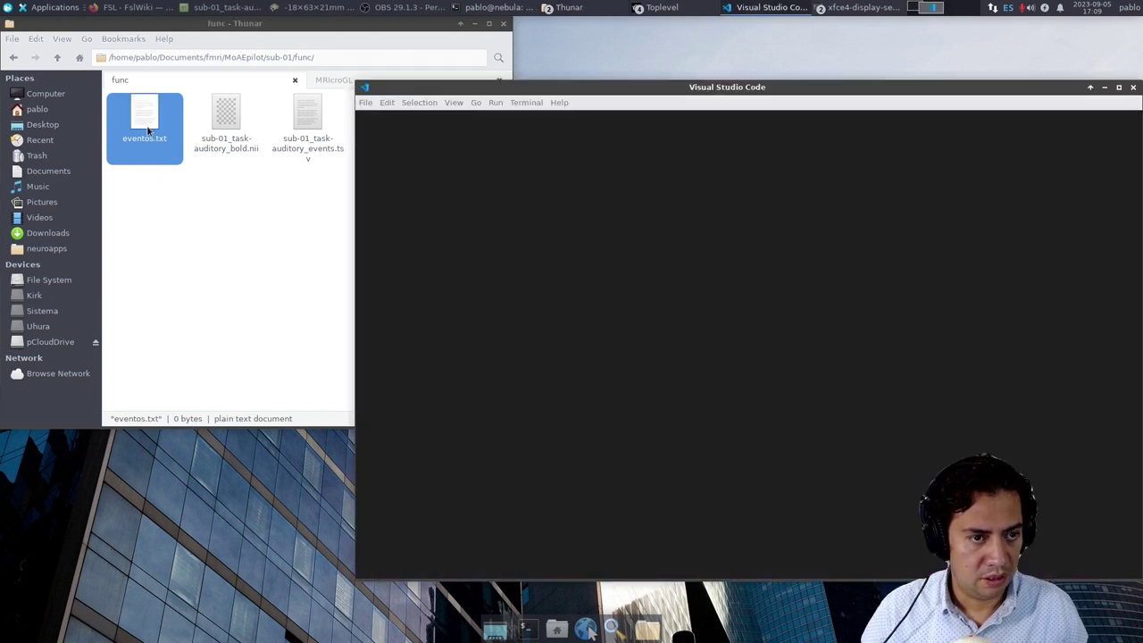
pyautogui.hotkey('ctrl', 'v')
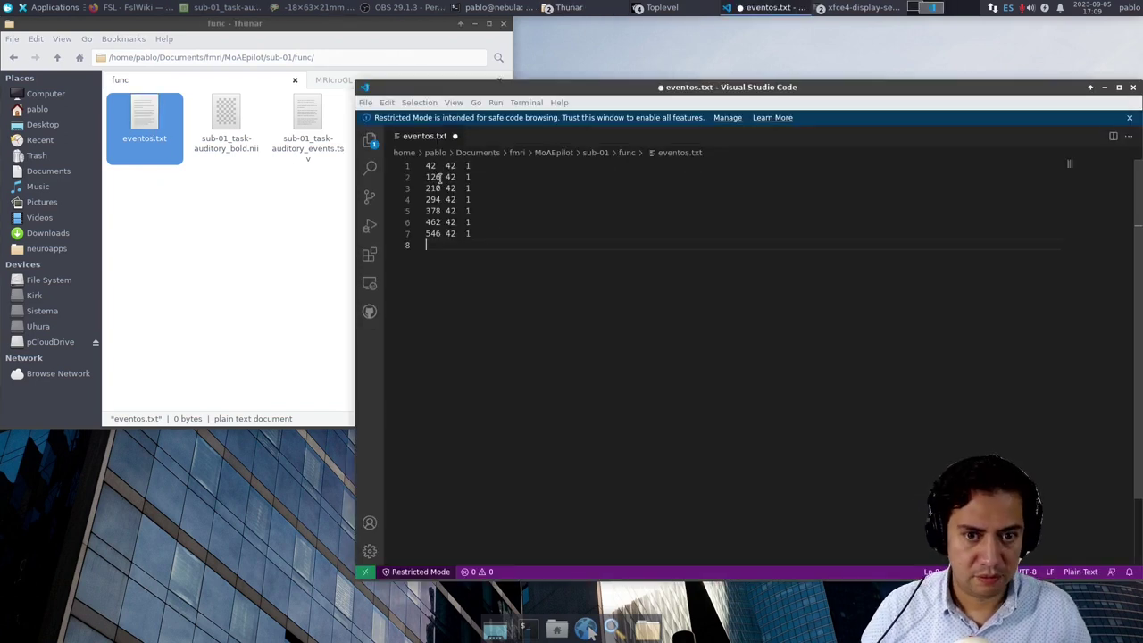
pyautogui.click(1130, 117)
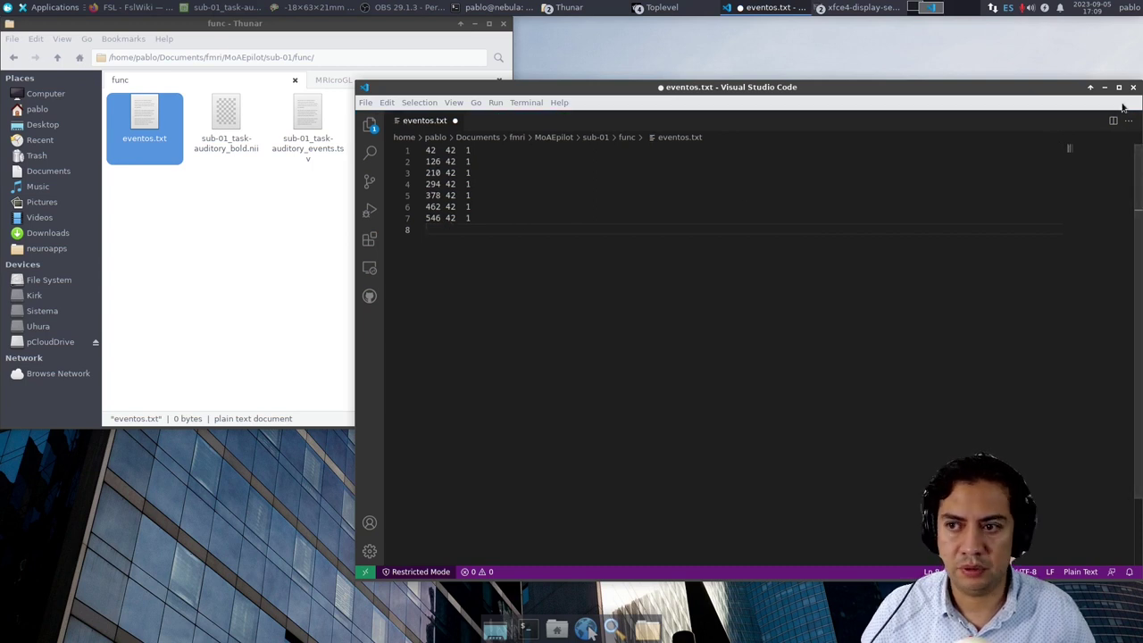
pyautogui.hotkey('ctrl', 's')
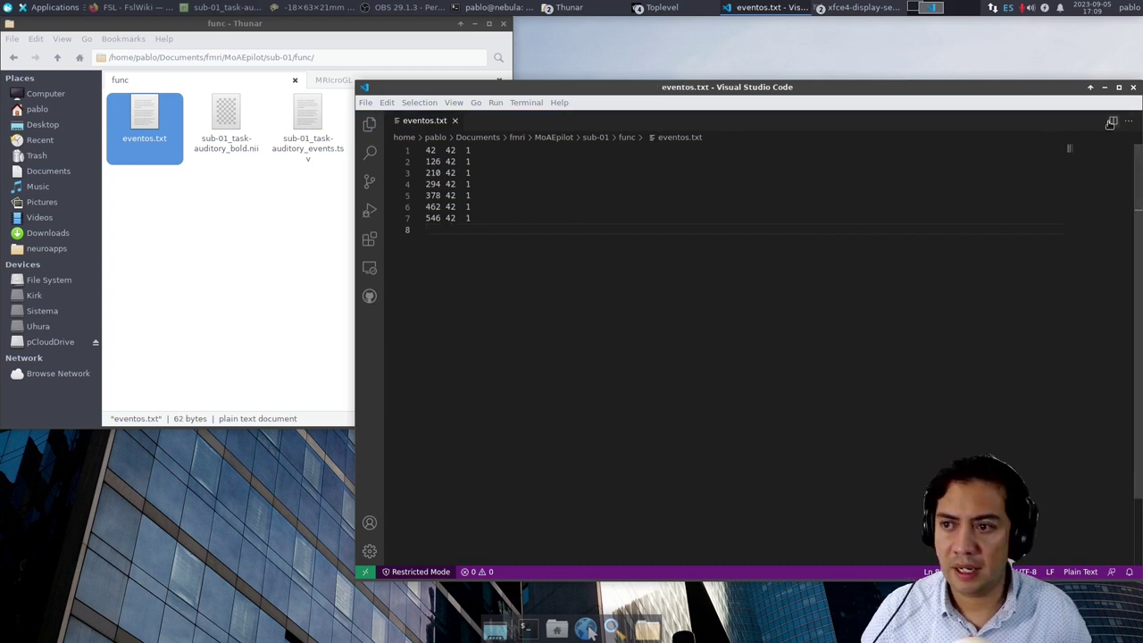
pyautogui.hotkey('ctrl', 'q')
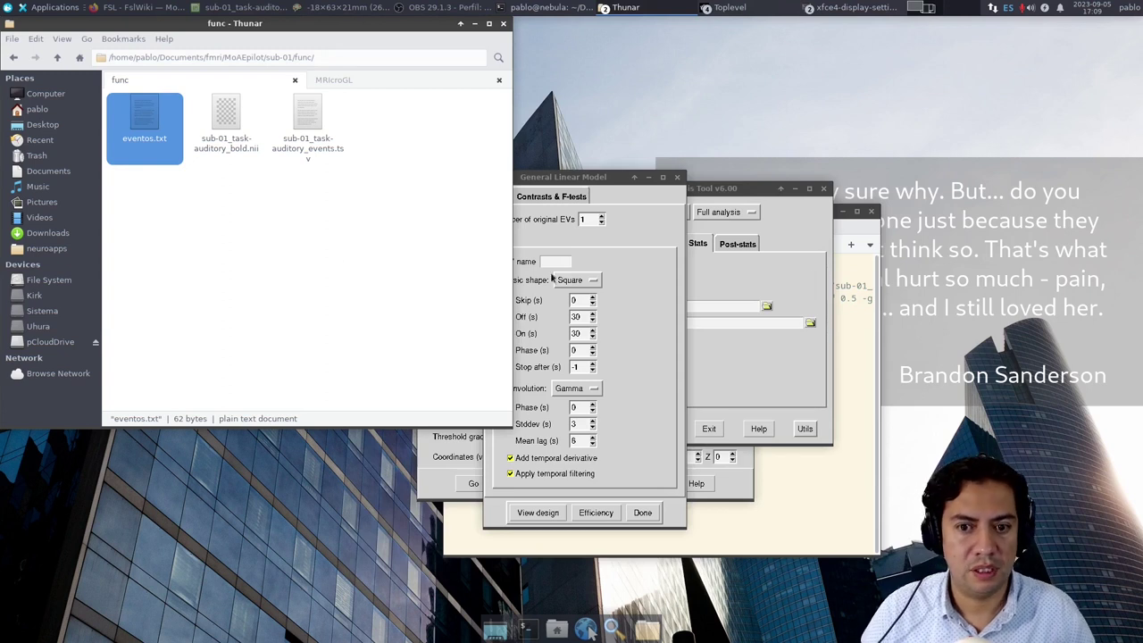
# - Set the first EV's basic shape to Custom (3 column format) and load eventos.txt from sub-01/func as its event file
pyautogui.click(624, 286)
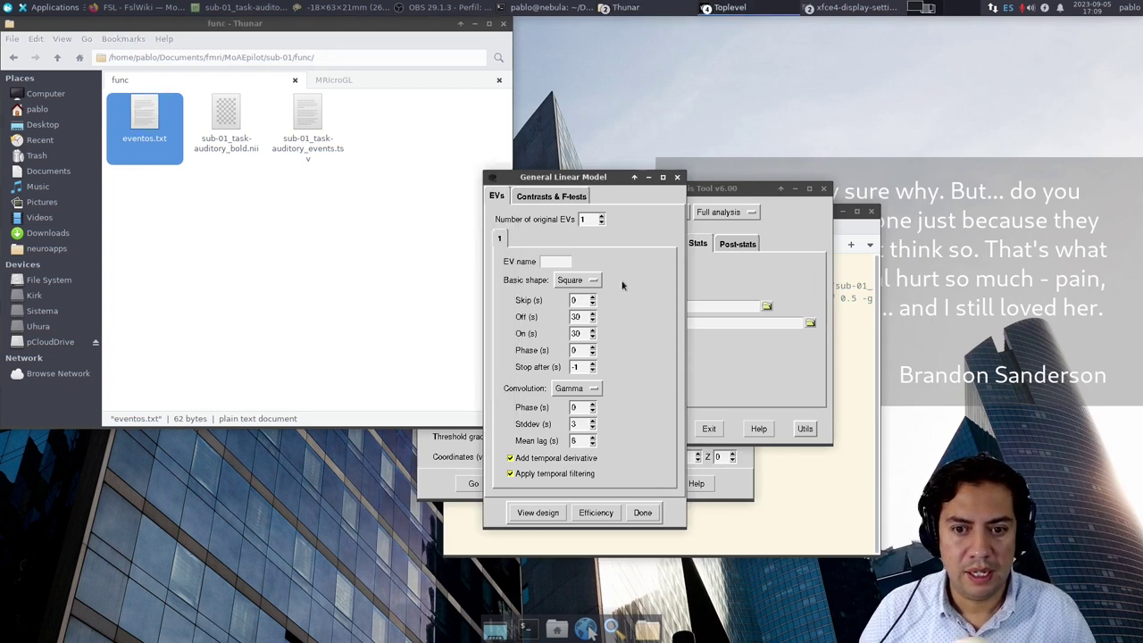
pyautogui.click(575, 282)
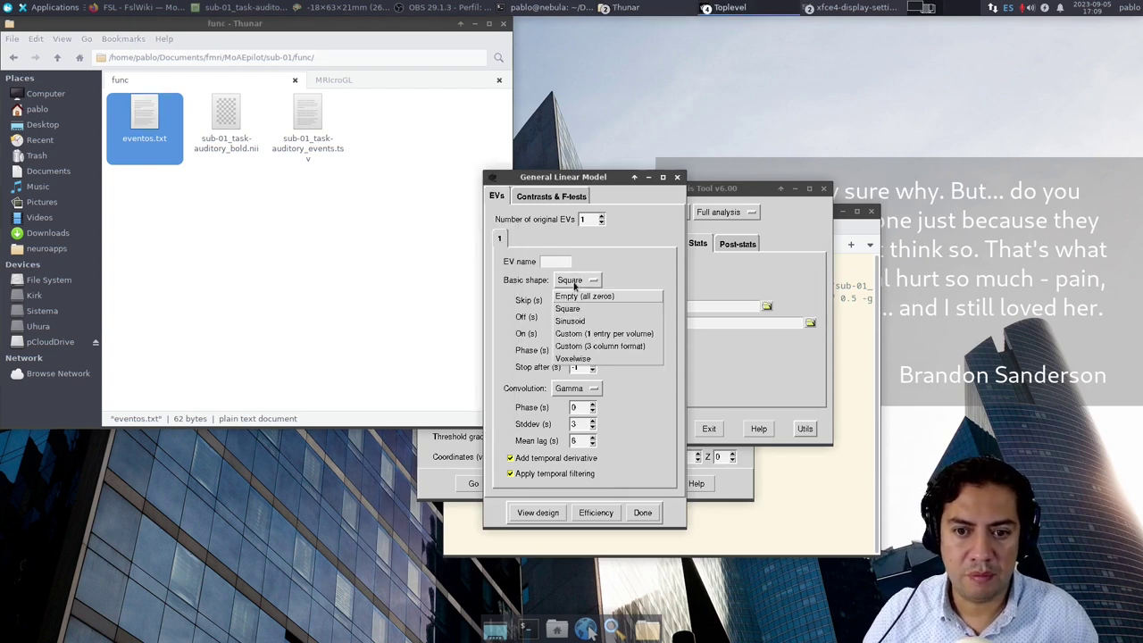
pyautogui.click(588, 348)
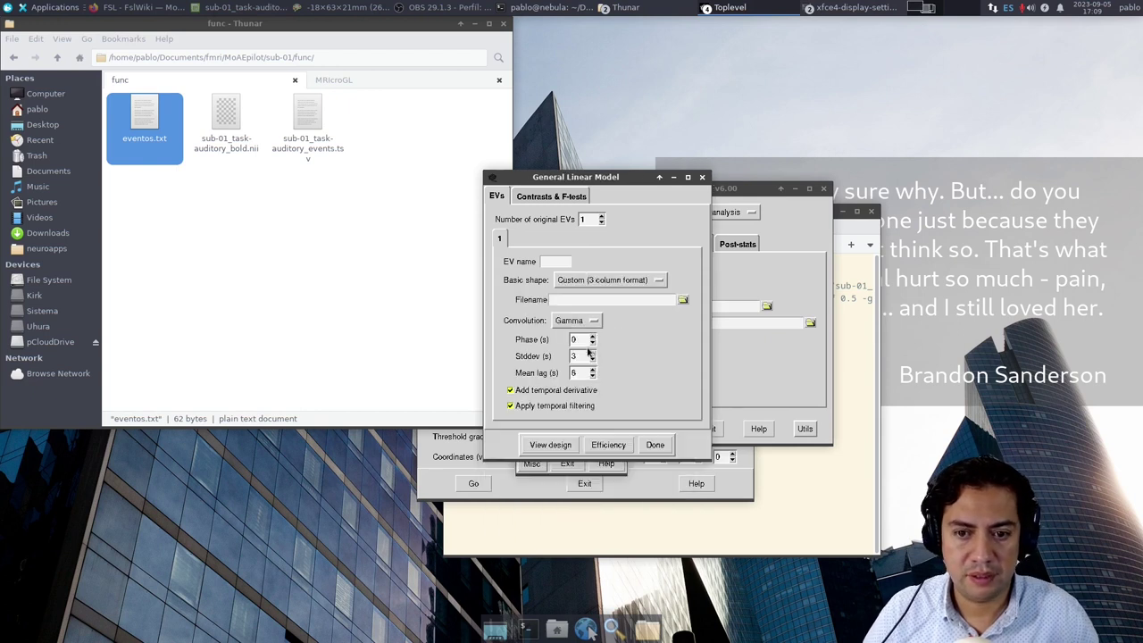
pyautogui.click(683, 299)
pyautogui.doubleClick(483, 293)
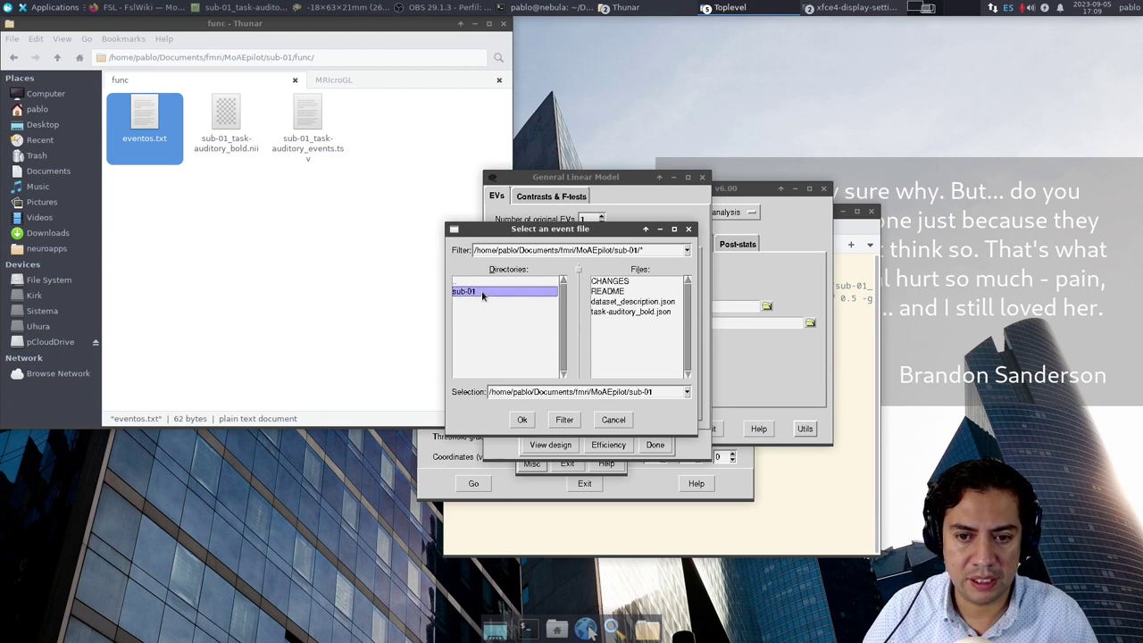
pyautogui.doubleClick(468, 312)
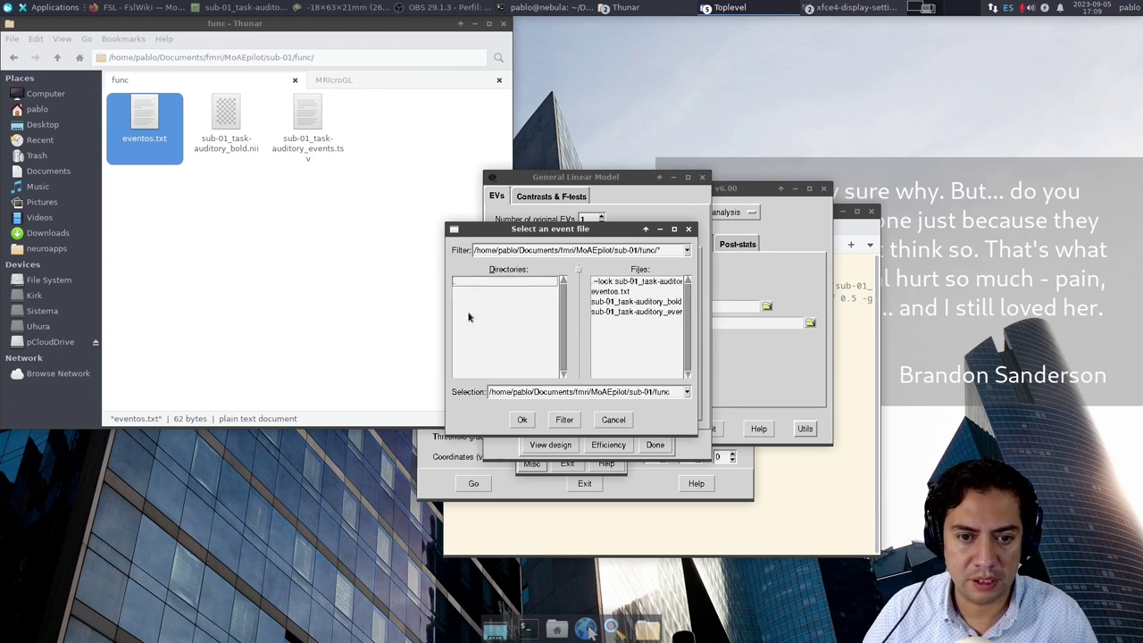
pyautogui.click(610, 291)
pyautogui.click(522, 419)
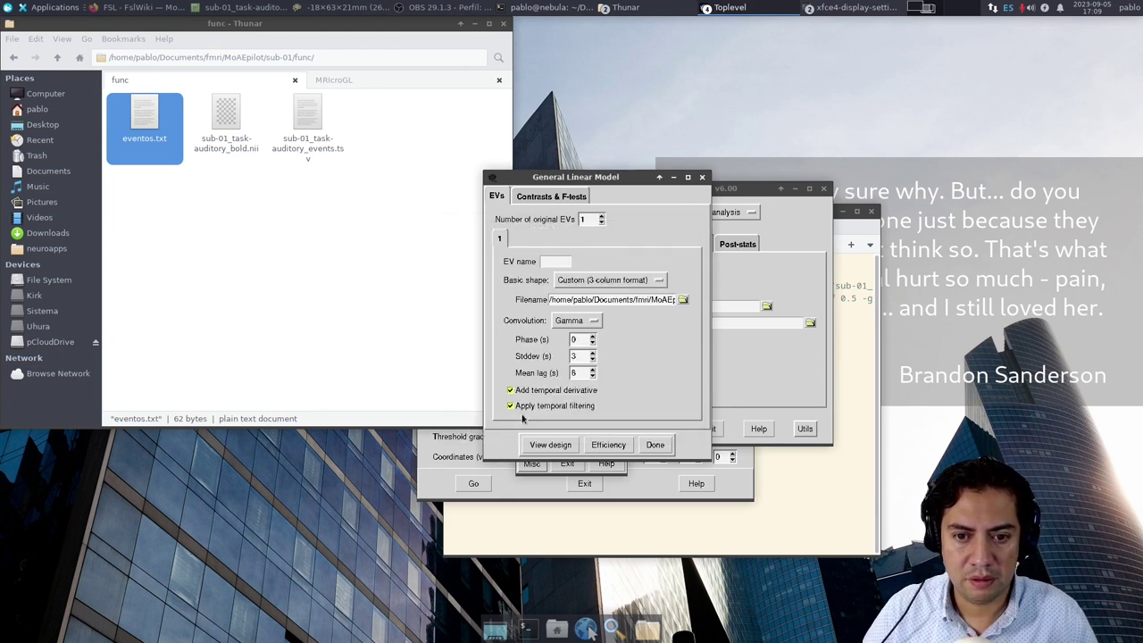
# - Set the first EV's convolution to Double-Gamma HRF
pyautogui.click(575, 324)
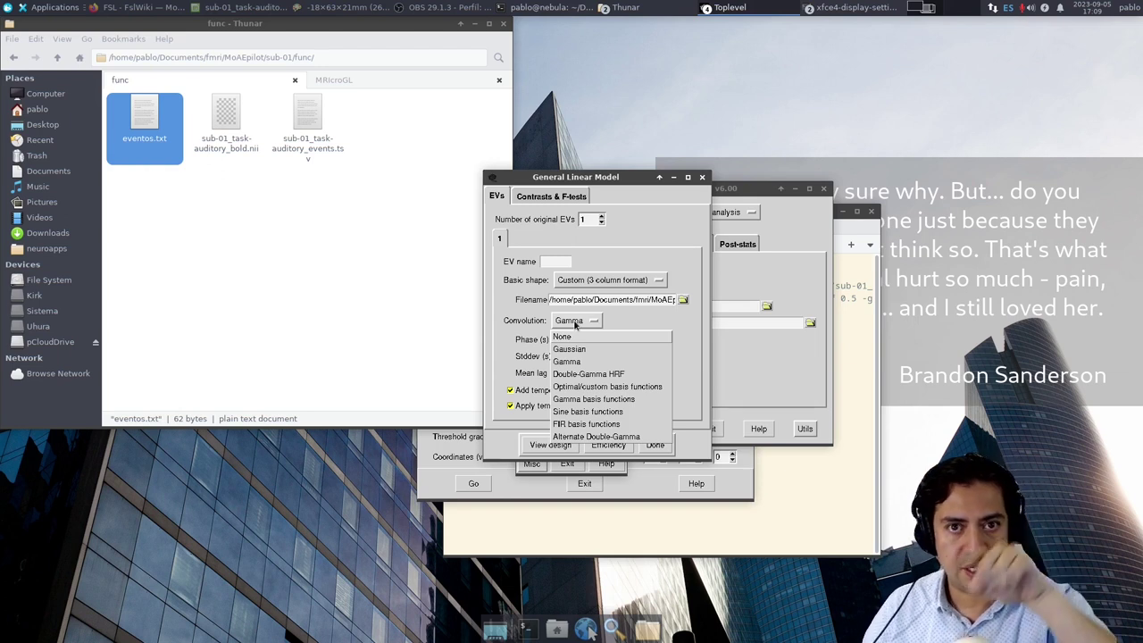
pyautogui.click(590, 375)
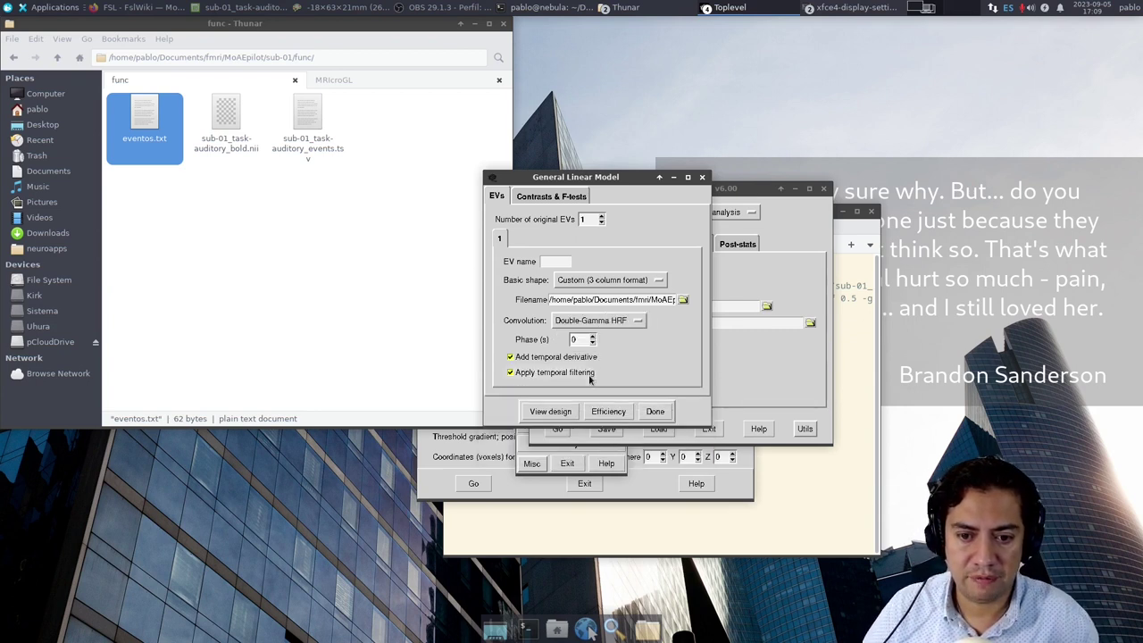